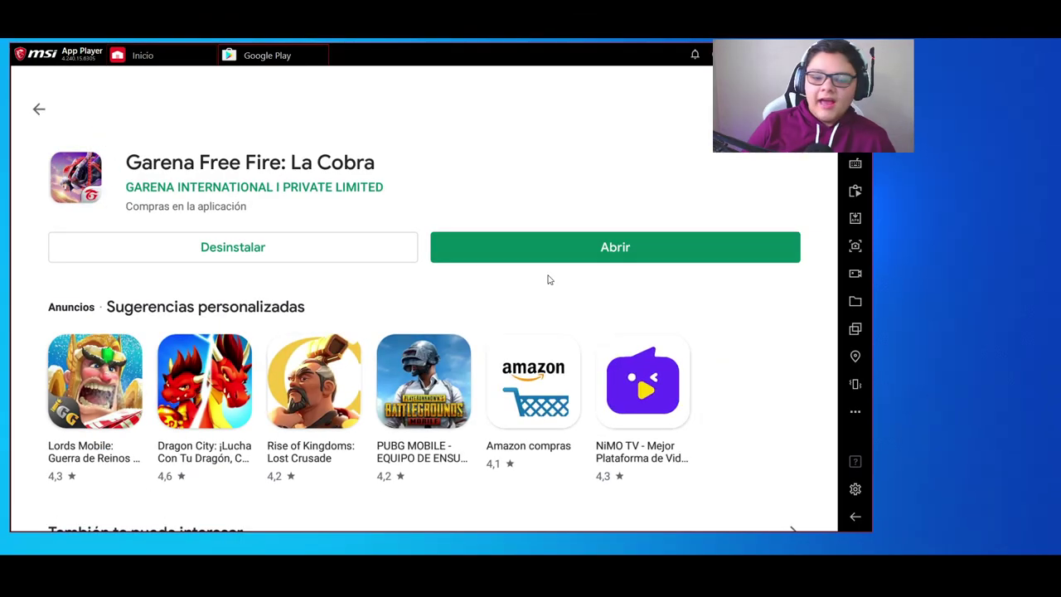
# - Launch Free Fire from its store page, go through the introductory tips, and close the game controls guide
pyautogui.click(569, 262)
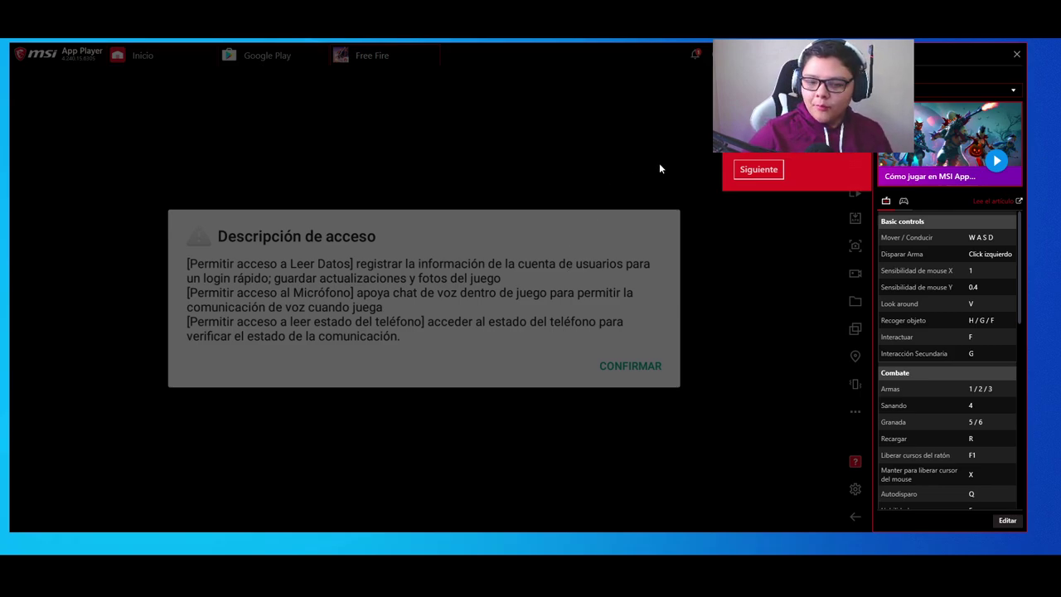
pyautogui.click(740, 168)
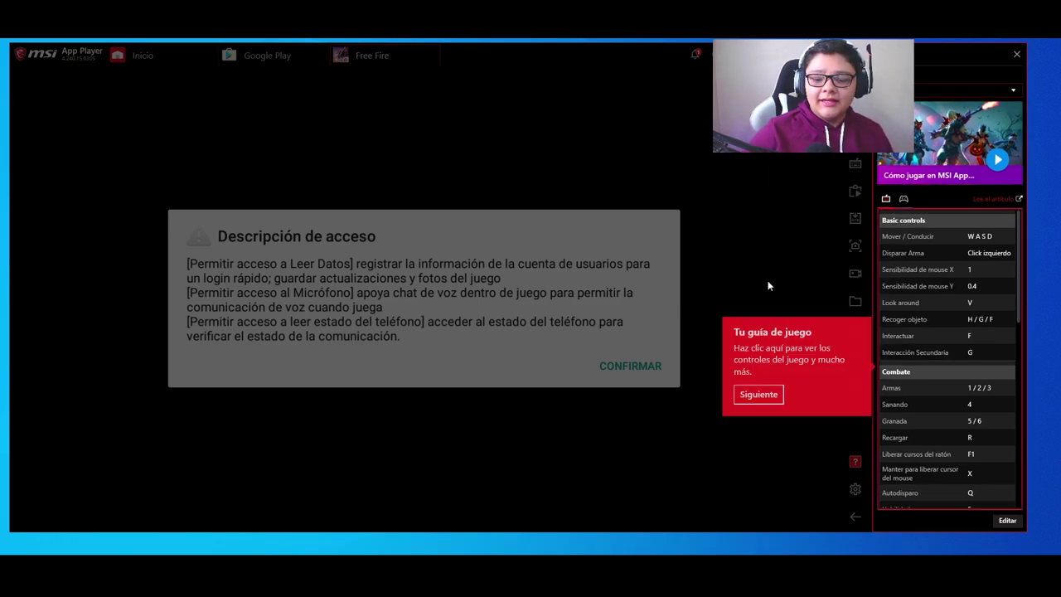
pyautogui.click(745, 412)
pyautogui.click(720, 226)
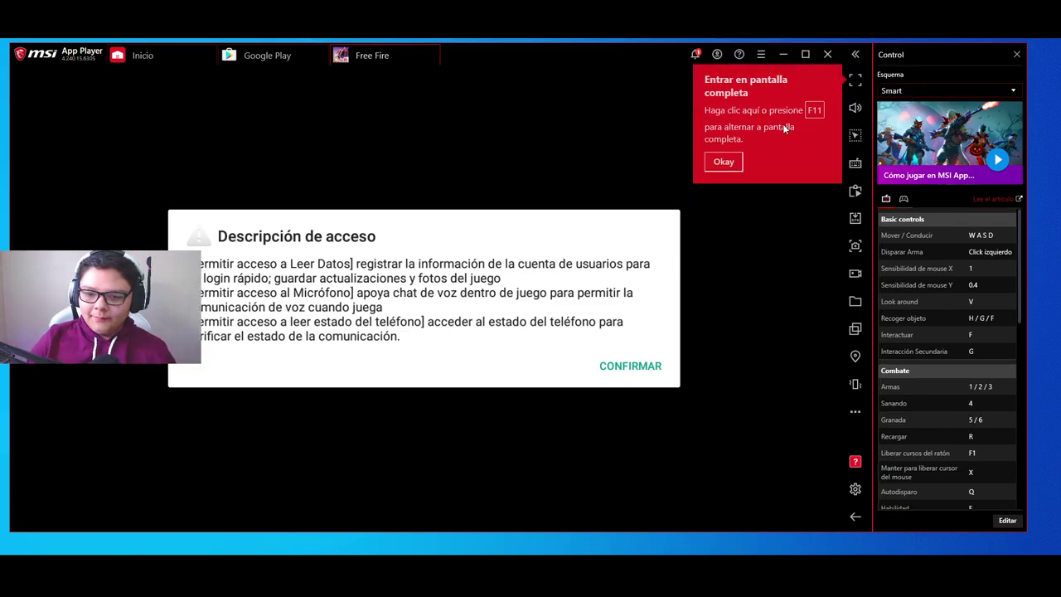
pyautogui.click(716, 163)
pyautogui.click(1017, 54)
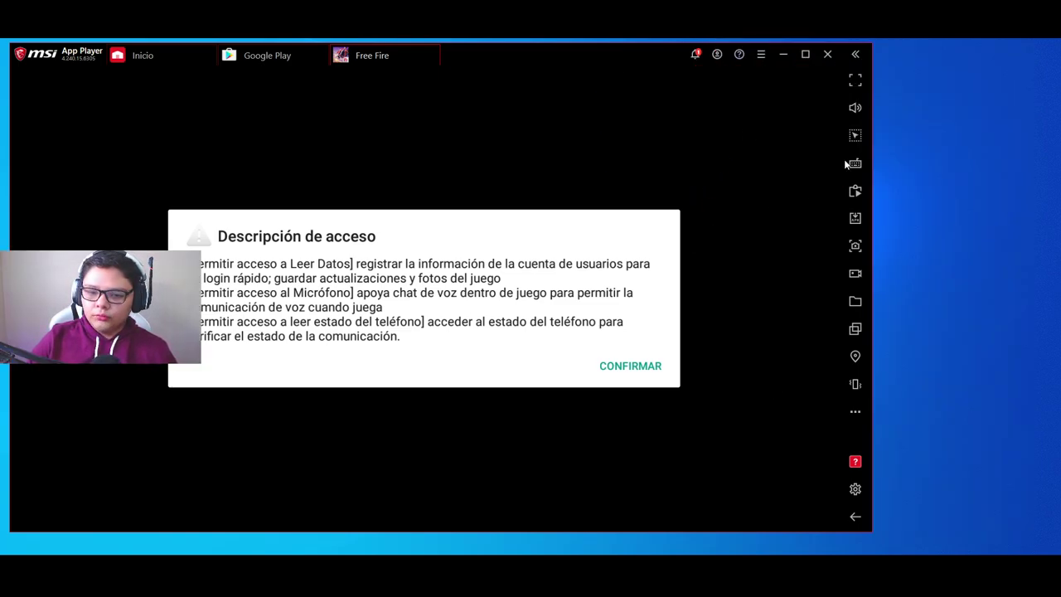
# - Confirm the game's access description and allow Free Fire to access photos, media and files
pyautogui.click(620, 369)
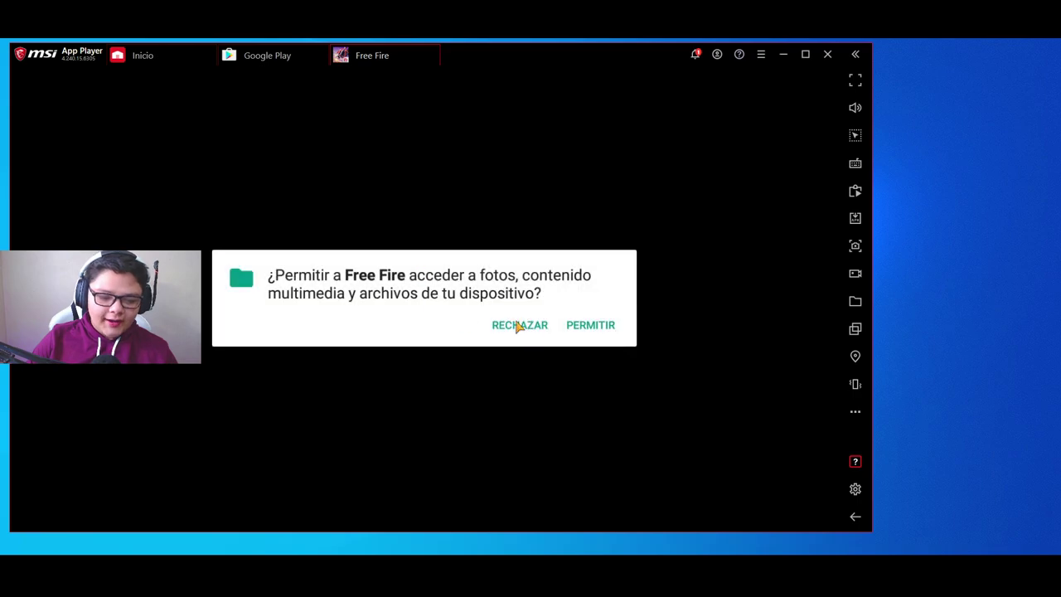
pyautogui.click(589, 326)
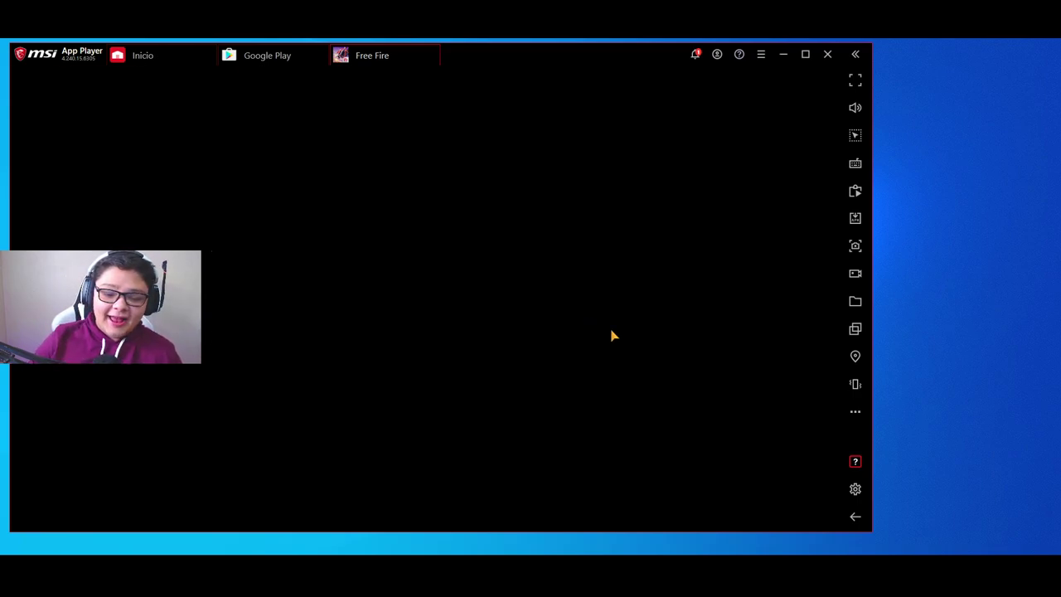
pyautogui.moveTo(566, 63); pyautogui.dragTo(588, 53)
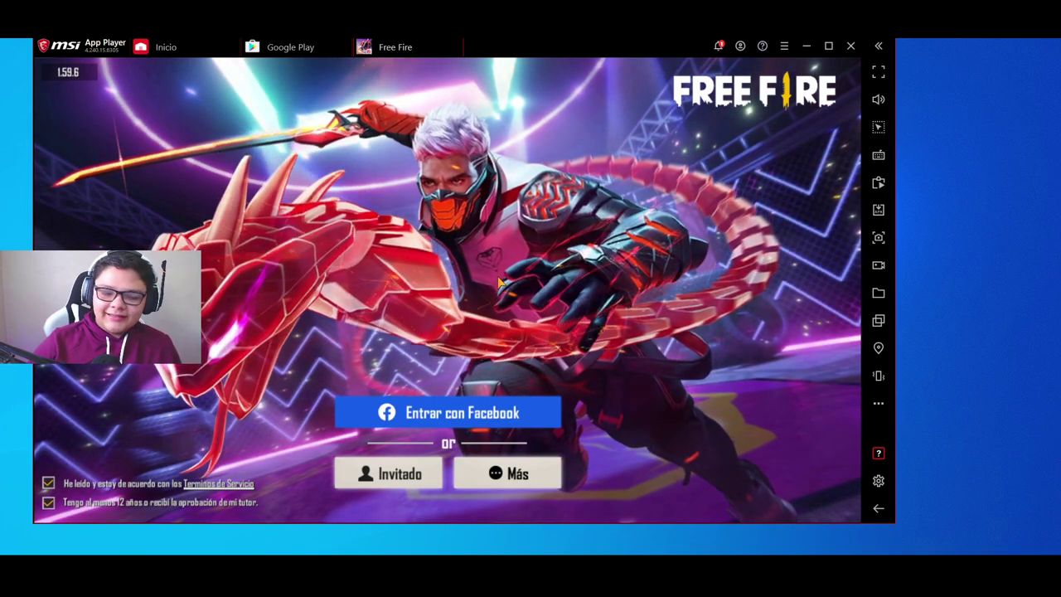
# - Choose guest access in Free Fire, then relaunch the game from the emulator's home screen
pyautogui.click(420, 483)
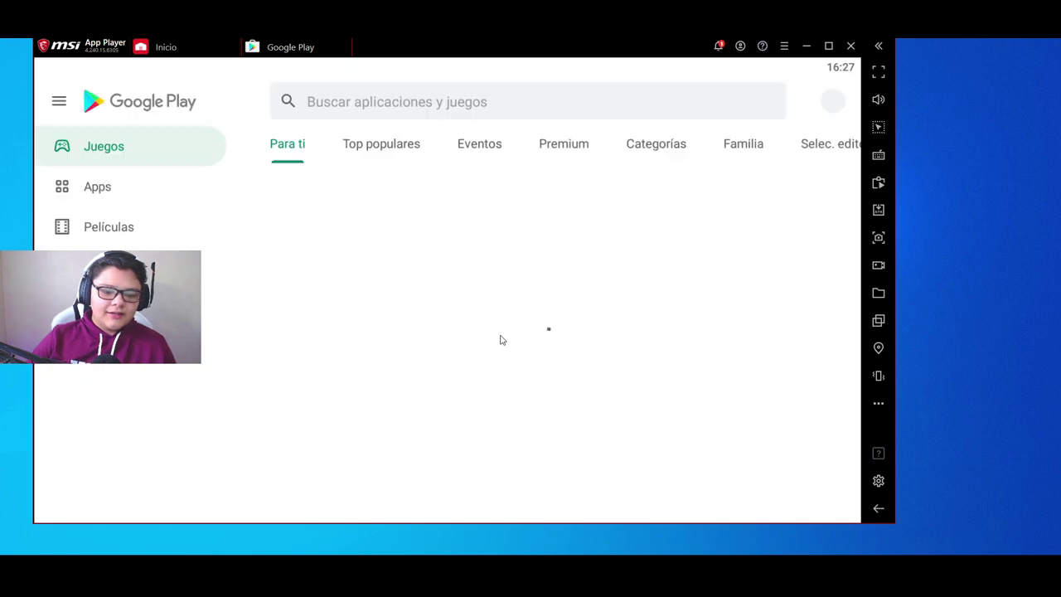
pyautogui.click(146, 50)
pyautogui.click(132, 137)
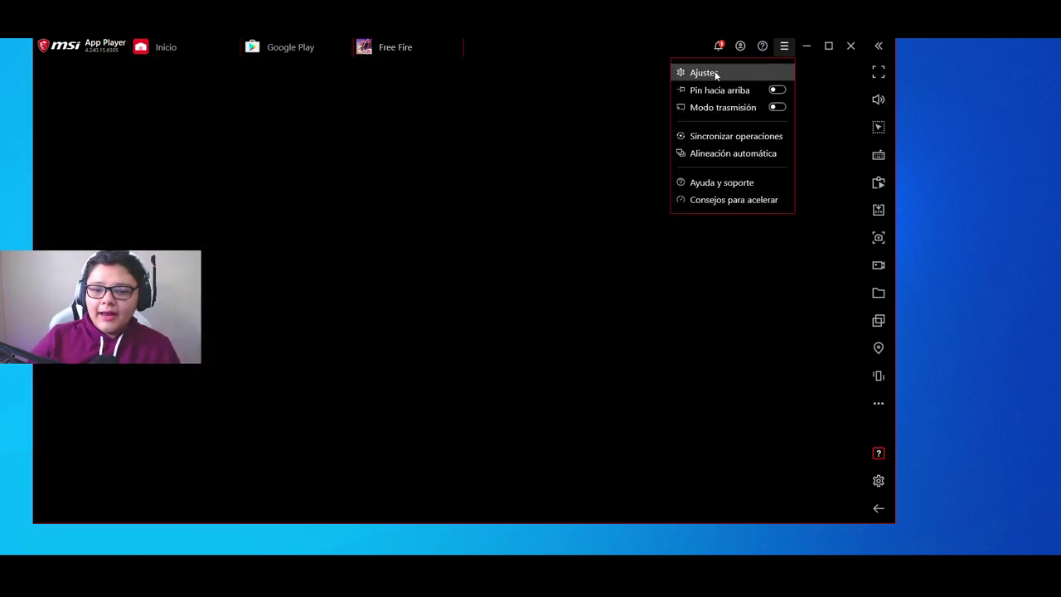
# - Open the emulator's settings and show the display options (Visualizador)
pyautogui.click(646, 75)
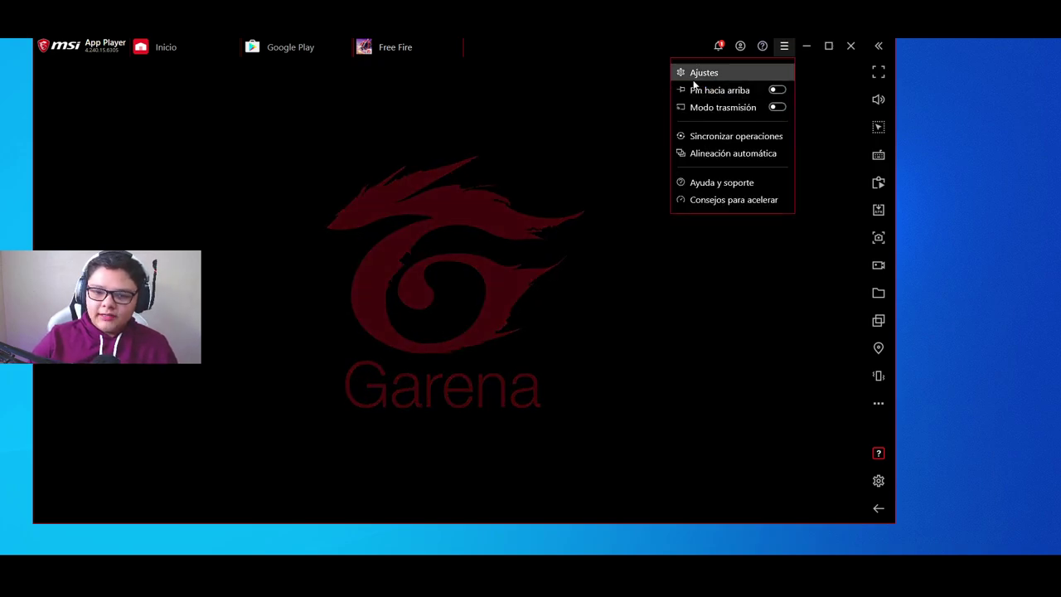
pyautogui.click(696, 75)
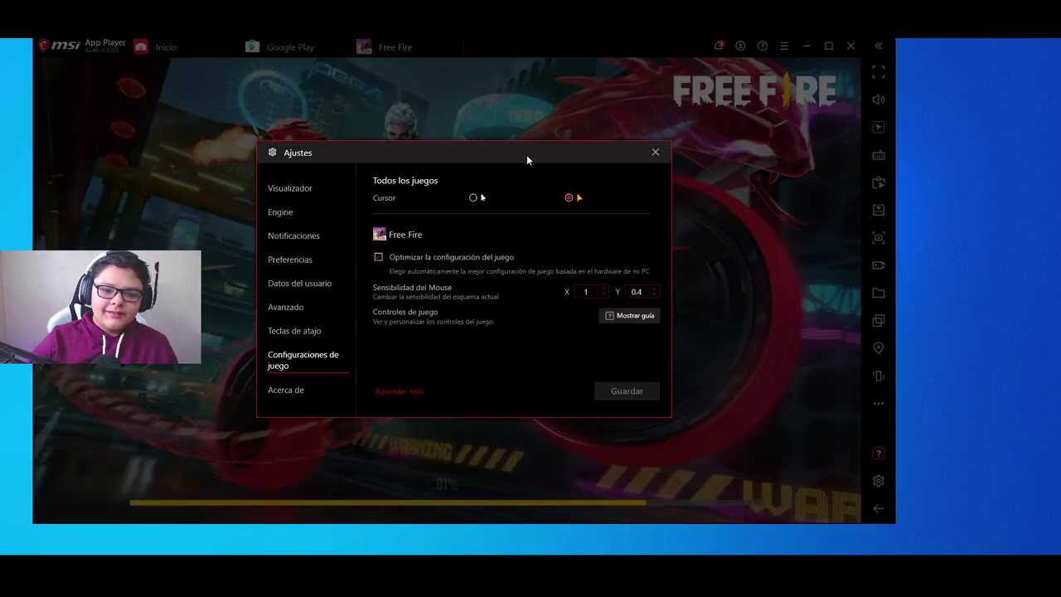
pyautogui.click(286, 187)
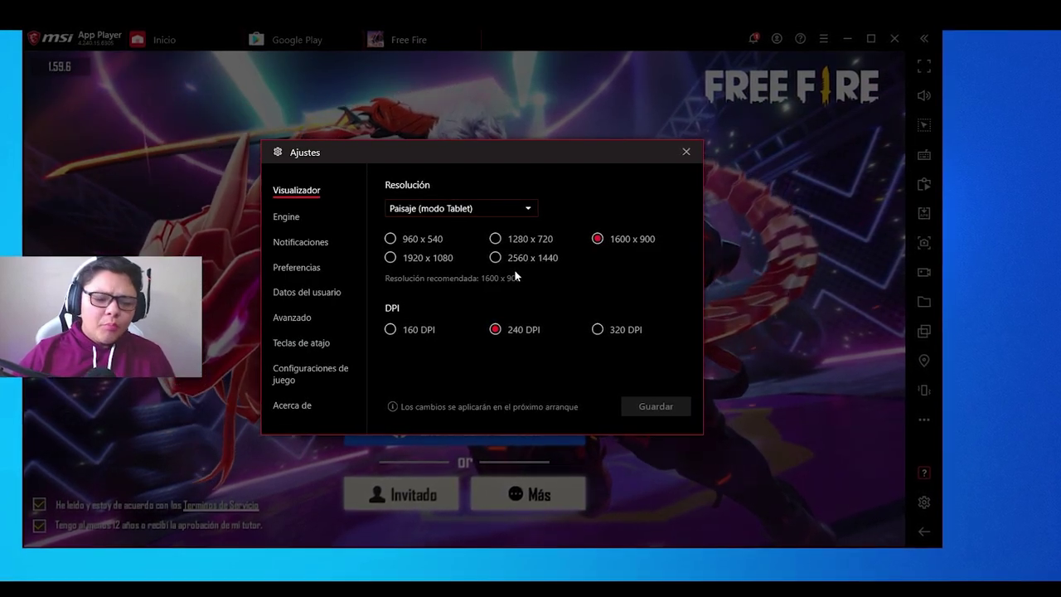
# - Try the 2560 x 1440 resolution in the display settings and discard the change instead of restarting
pyautogui.click(501, 257)
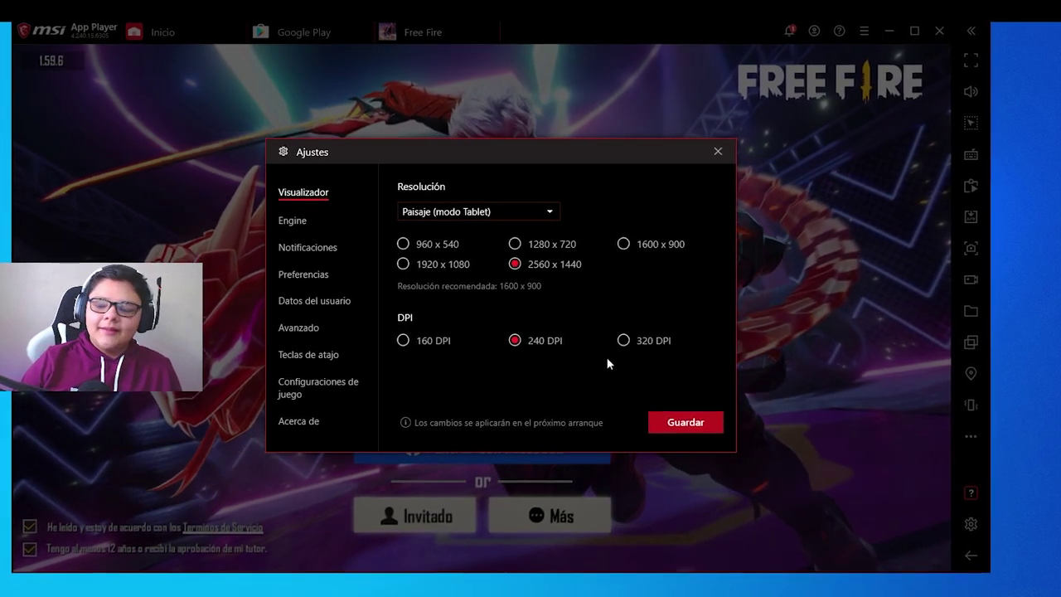
pyautogui.click(294, 221)
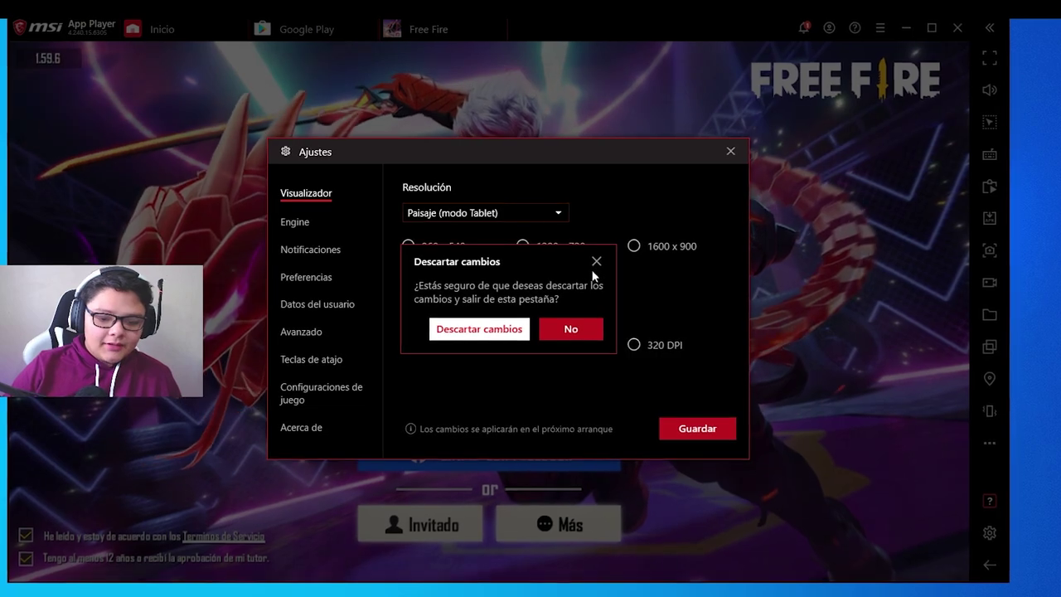
pyautogui.click(594, 261)
pyautogui.click(691, 423)
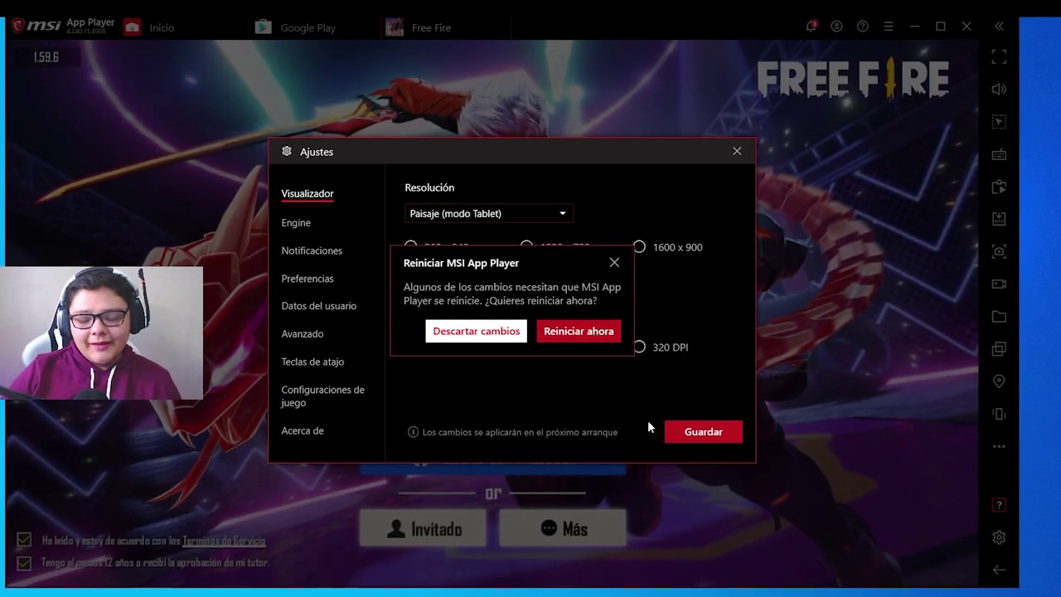
pyautogui.click(475, 333)
# - In the Engine settings, set the CPU performance to Personalizado with 8 cores
pyautogui.click(303, 230)
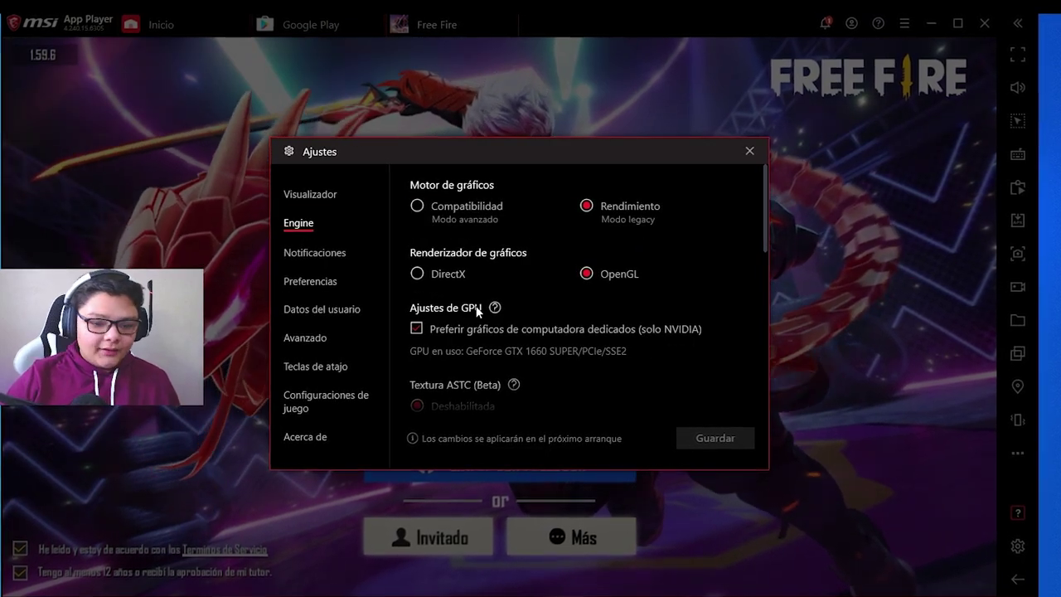
pyautogui.scroll(-5, 484, 240)
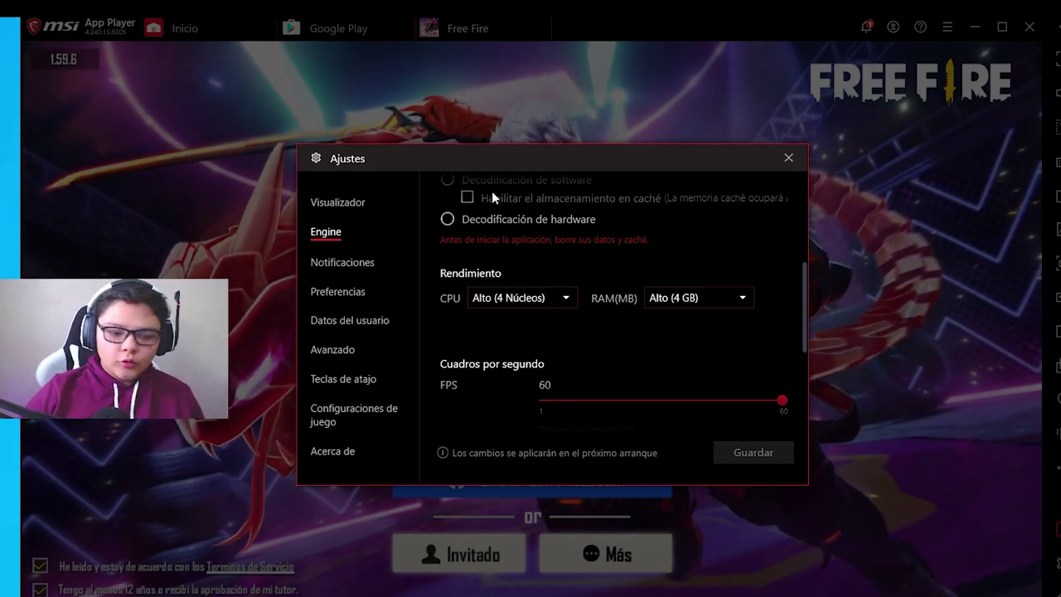
pyautogui.click(495, 300)
pyautogui.click(526, 384)
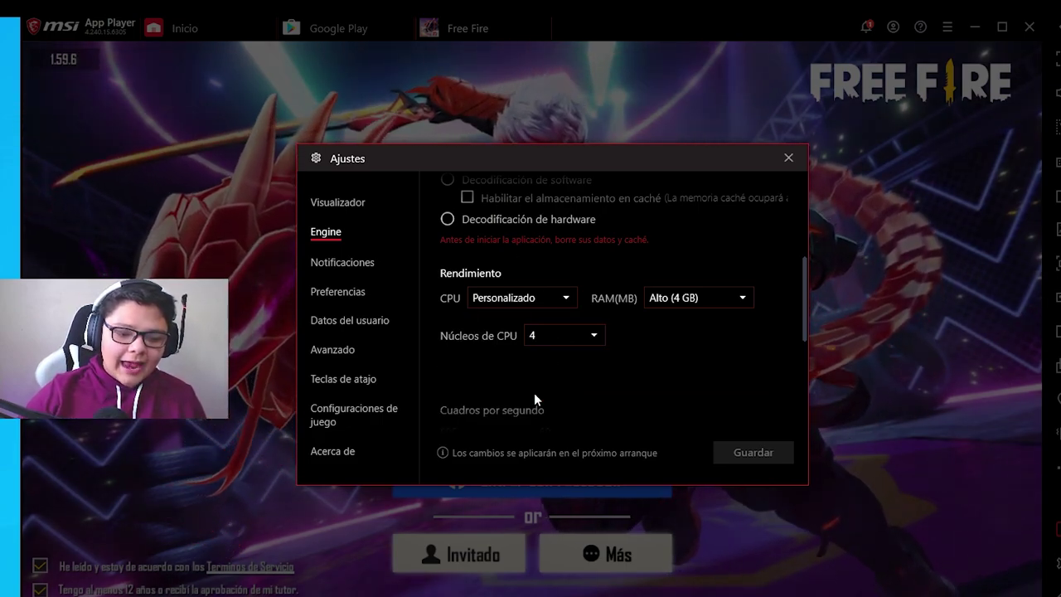
pyautogui.click(557, 336)
pyautogui.click(554, 464)
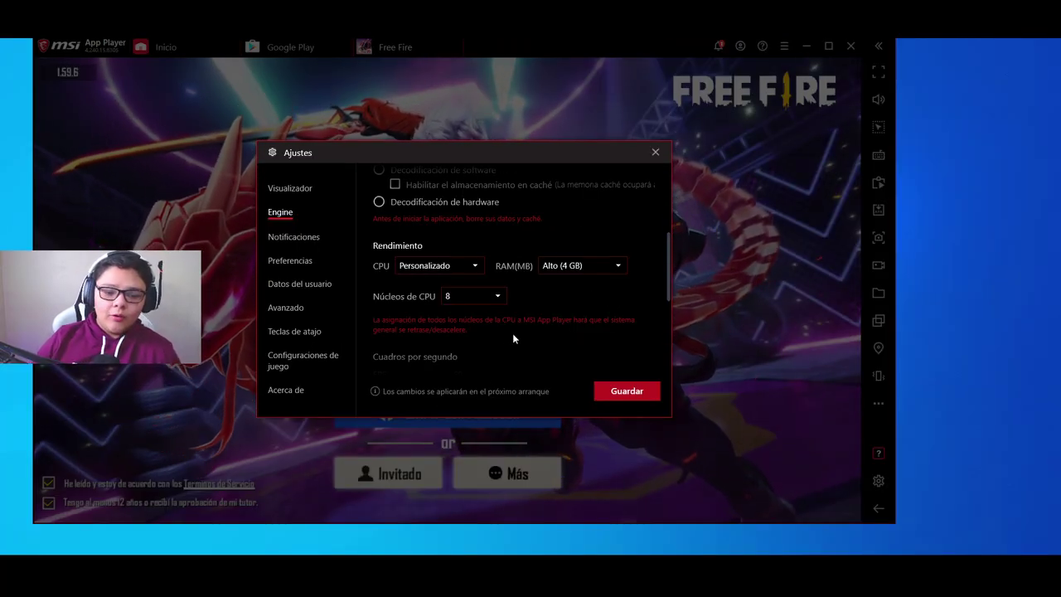
# - Set the RAM allocation to Personalizado and change the number of CPU cores to 4
pyautogui.click(569, 265)
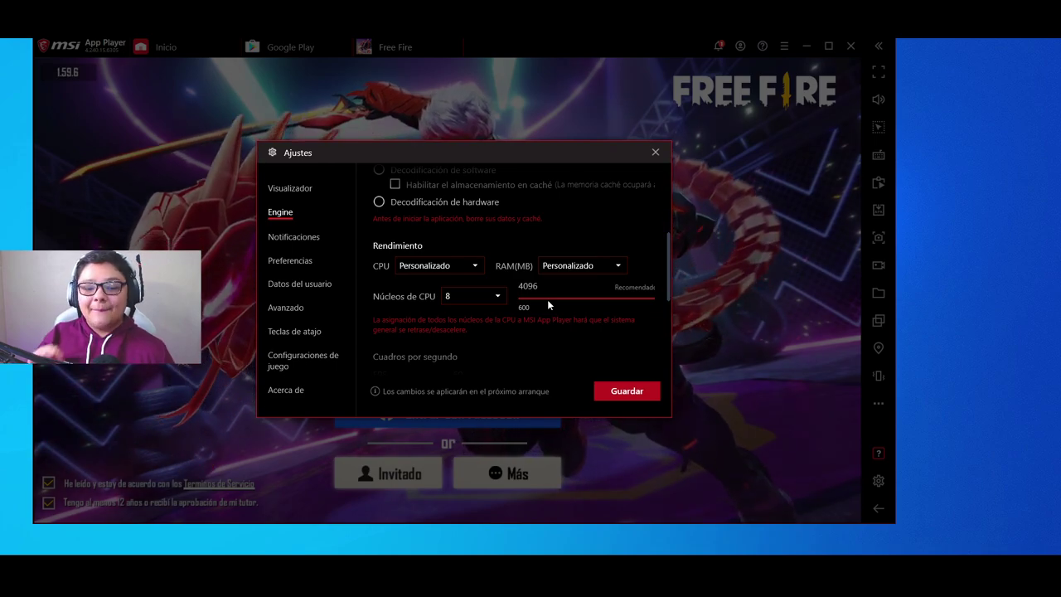
pyautogui.click(476, 297)
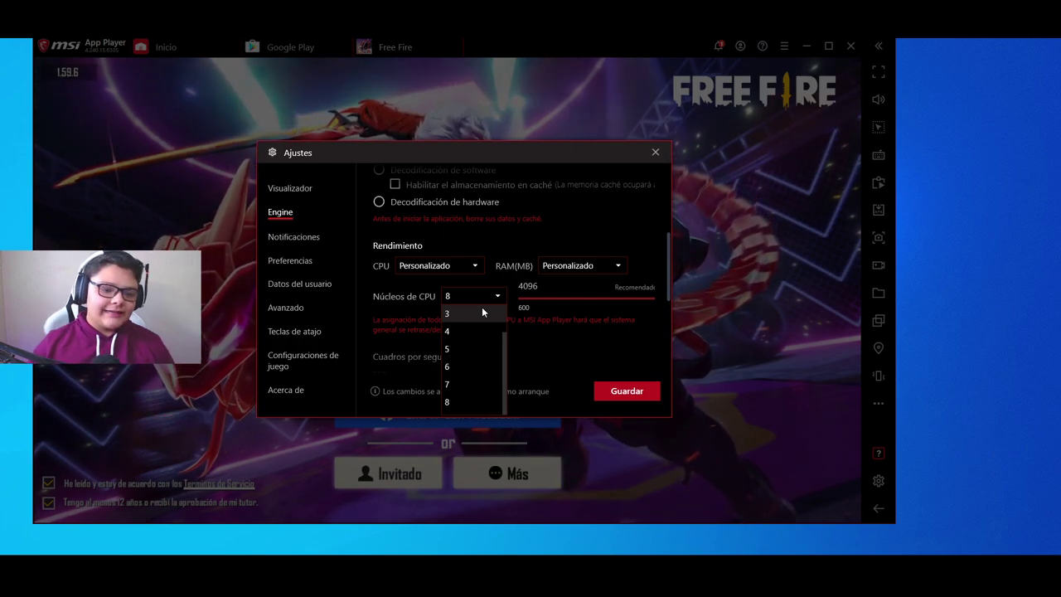
pyautogui.scroll(2, 468, 358)
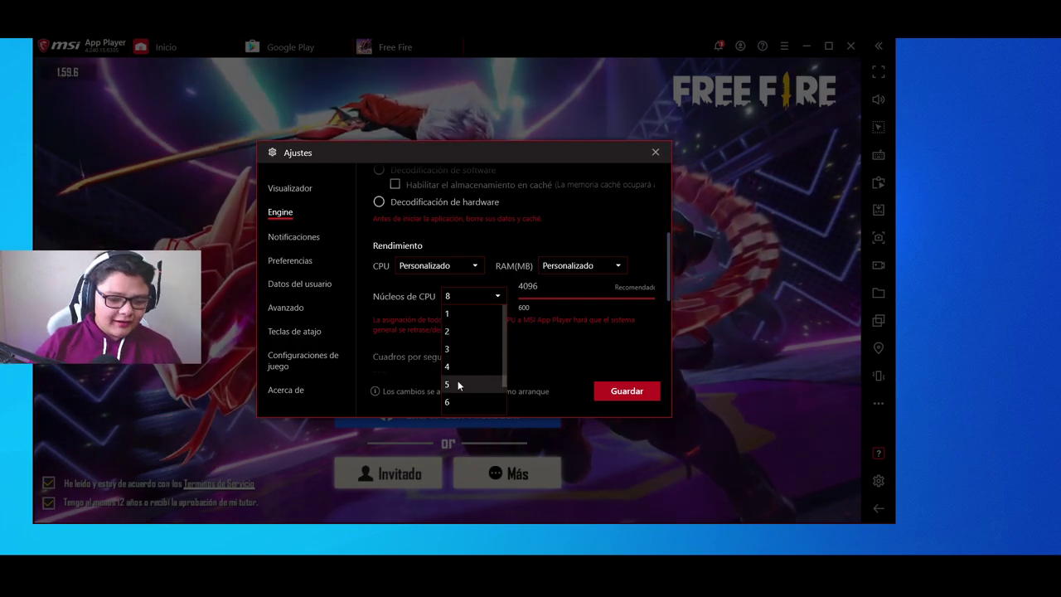
pyautogui.click(567, 267)
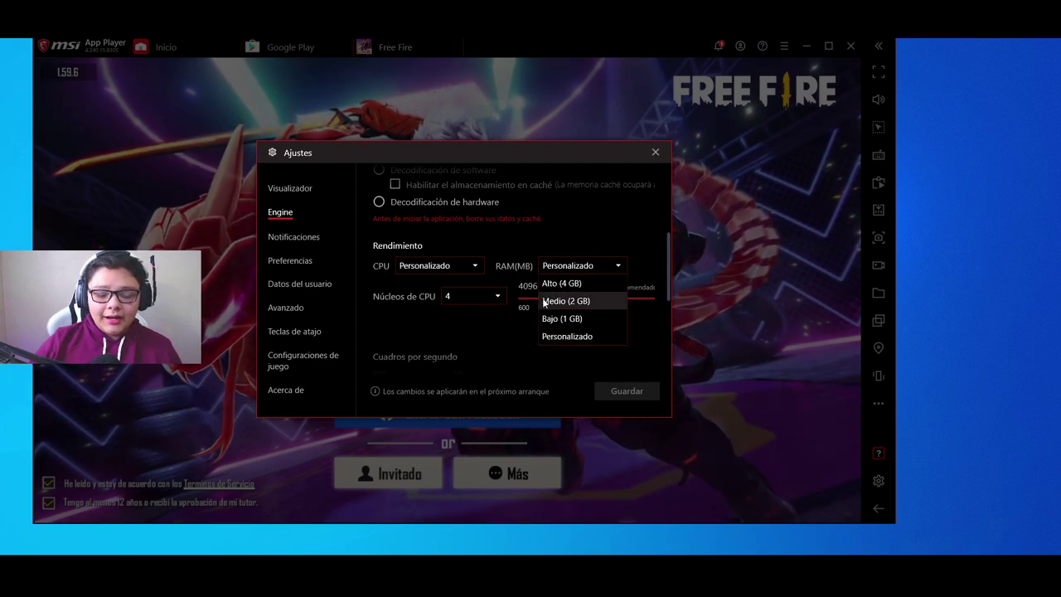
pyautogui.click(518, 321)
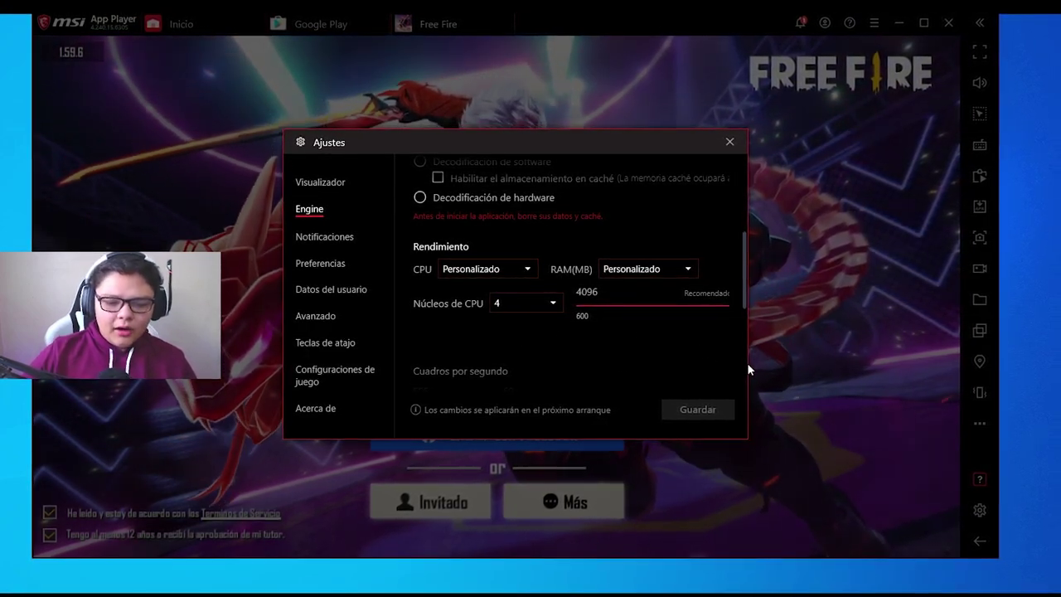
# - Enable high frame rates (Habilitar altas tasas de cuadros) in the Engine settings
pyautogui.scroll(-2, 600, 348)
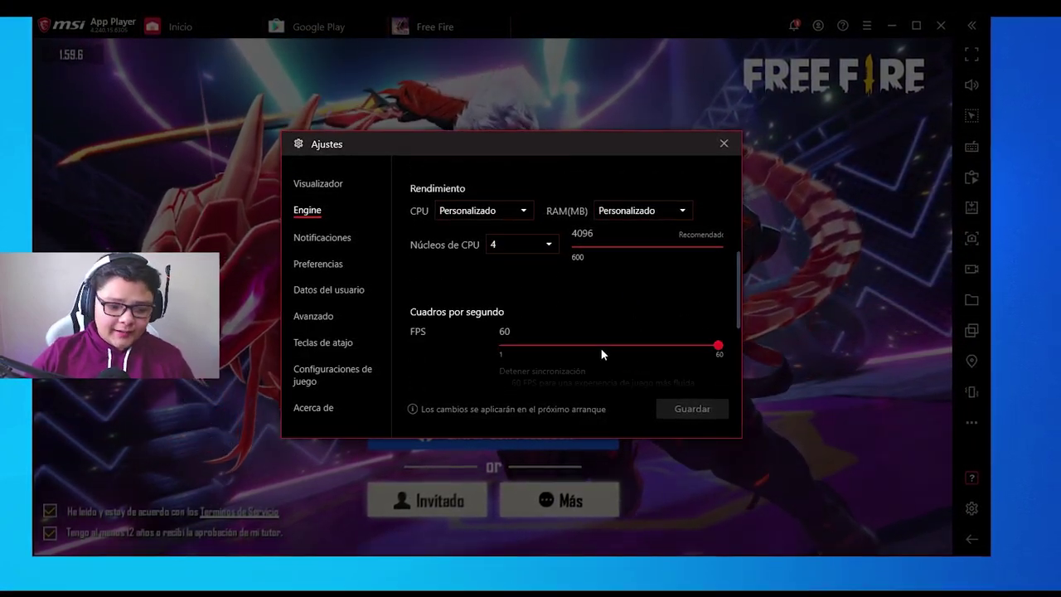
pyautogui.scroll(-2, 609, 335)
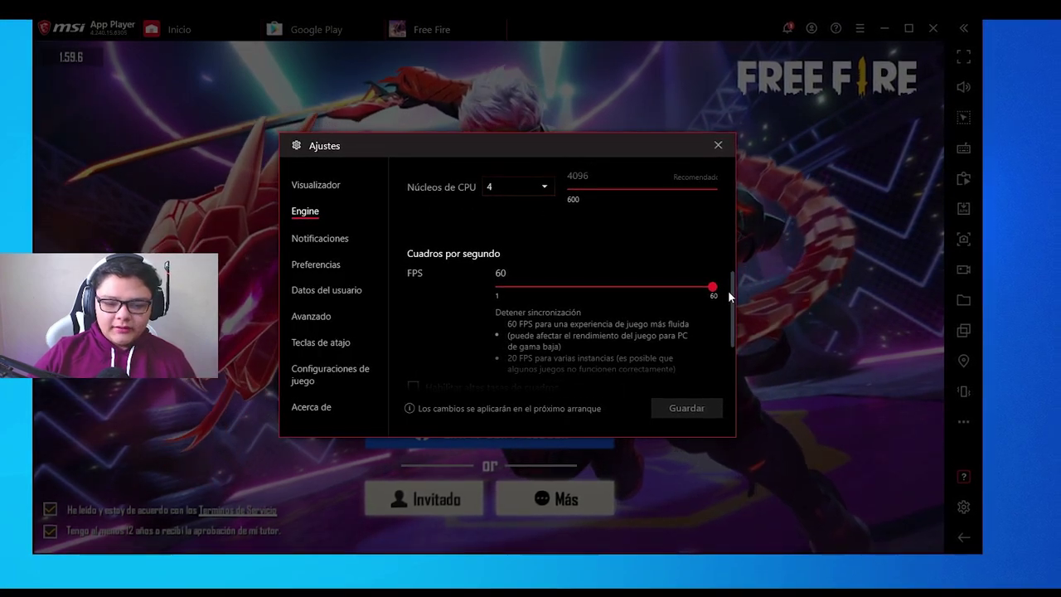
pyautogui.click(570, 291)
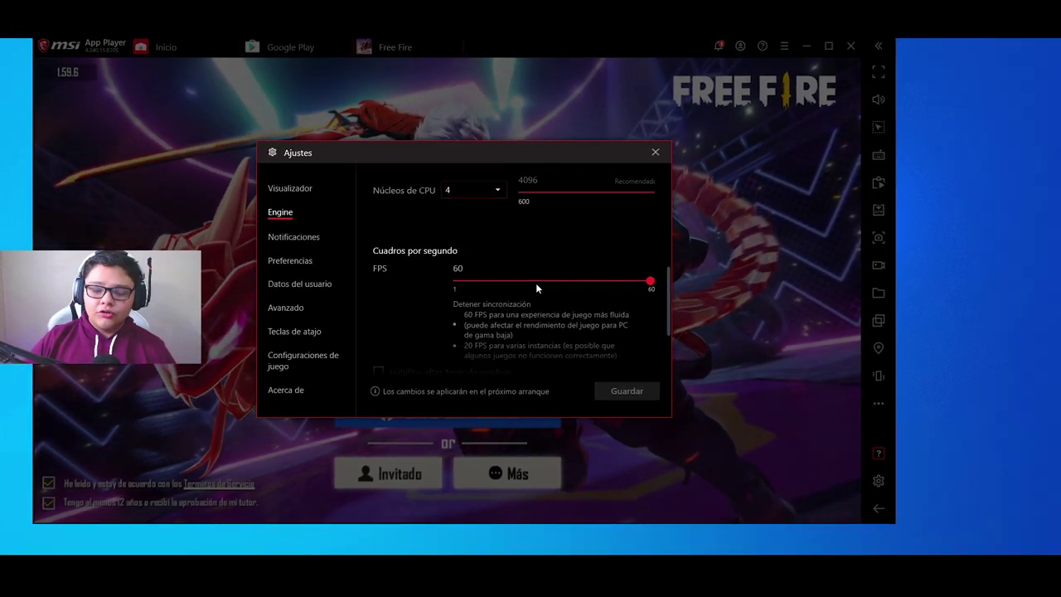
pyautogui.scroll(-3, 536, 286)
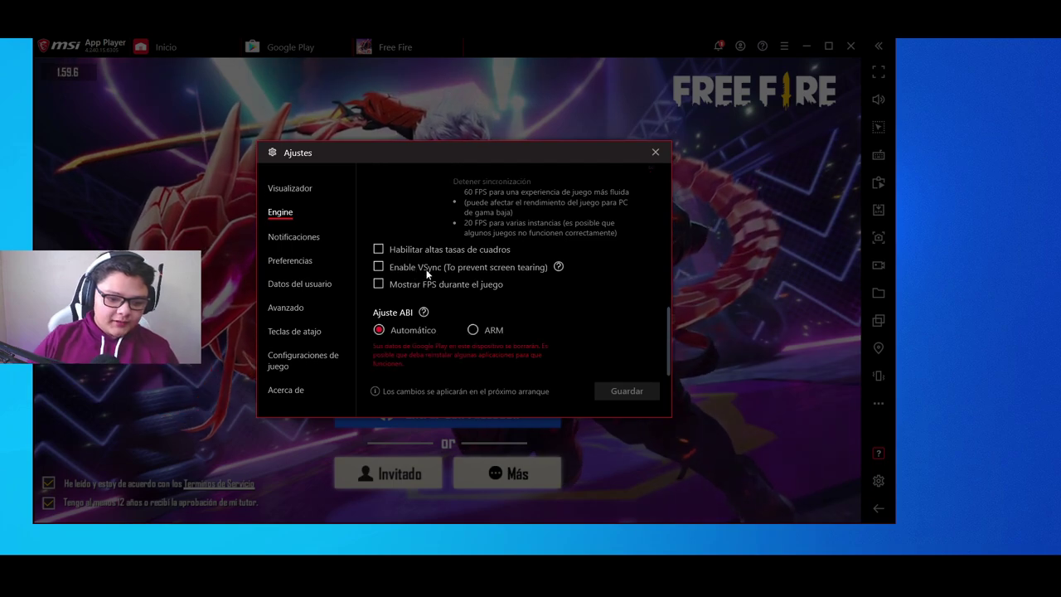
pyautogui.click(402, 248)
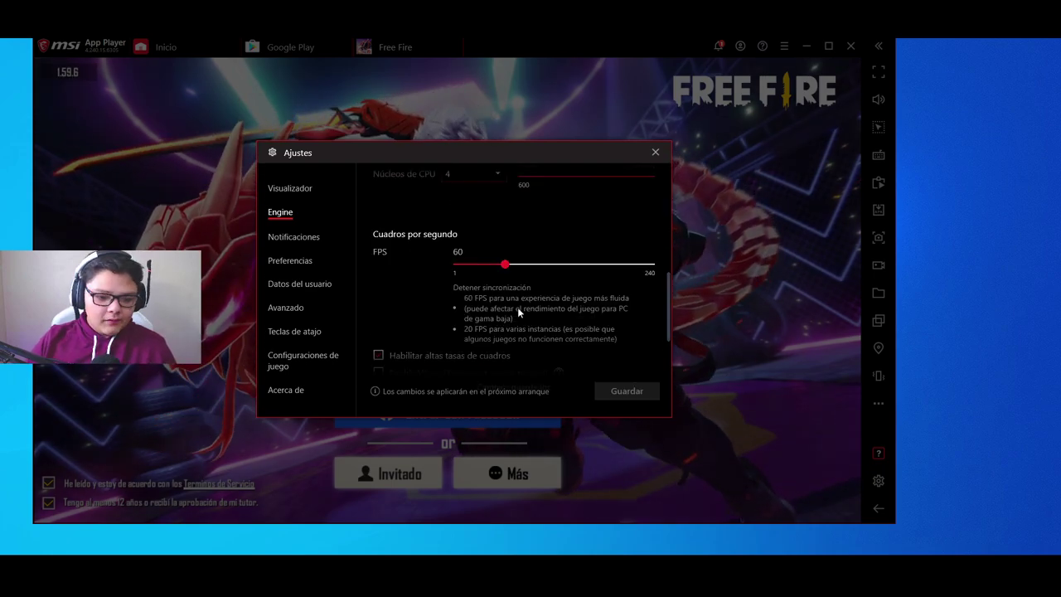
# - Toggle the notification mode (Modo de notificación) in the notification settings
pyautogui.click(292, 237)
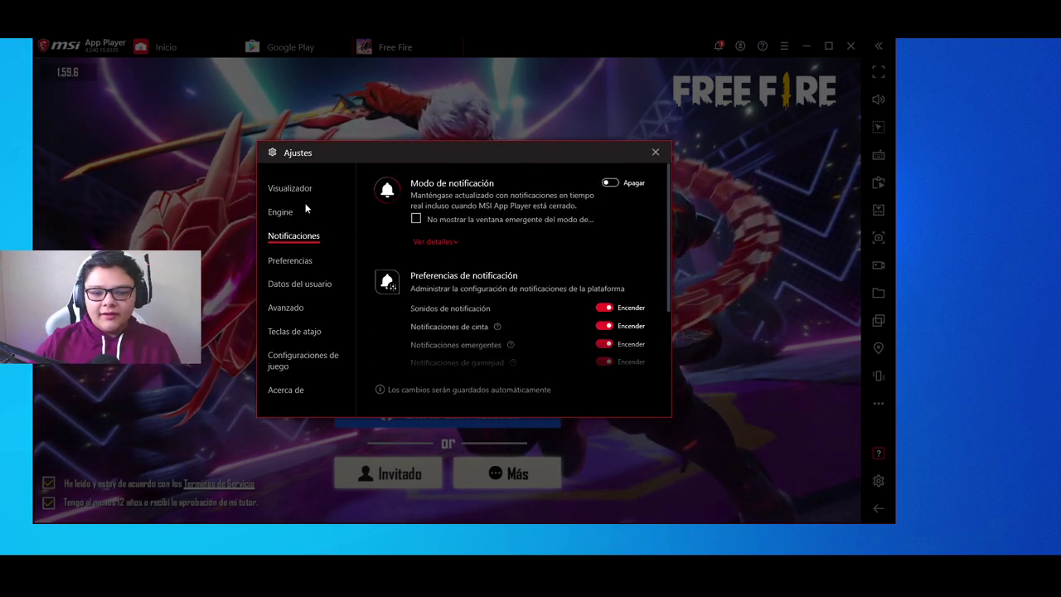
pyautogui.click(610, 183)
pyautogui.scroll(-5, 527, 292)
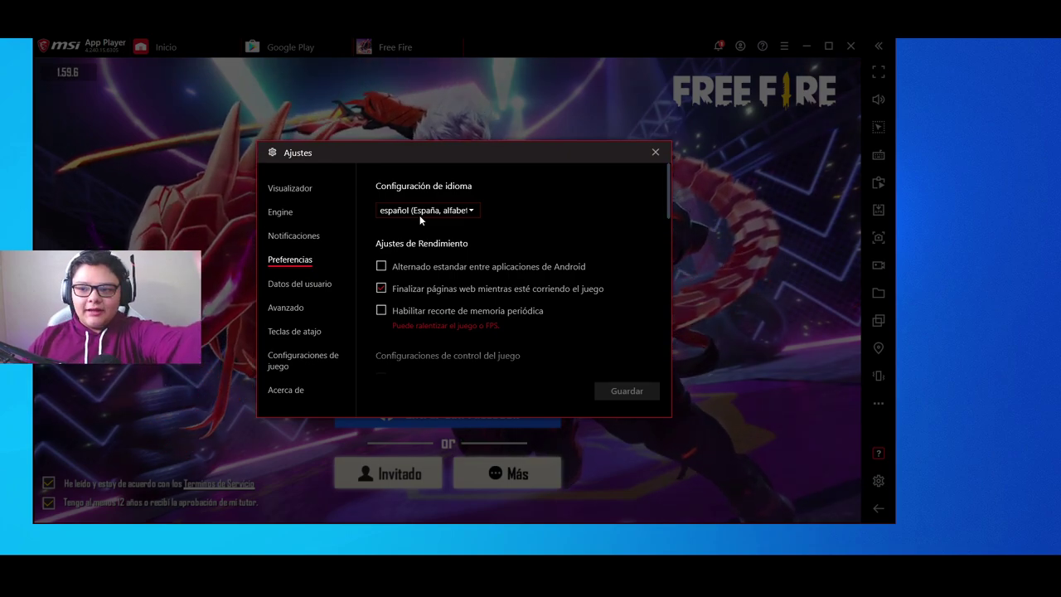
# - Review the user data, predefined device profile, shortcut key and game configuration settings
pyautogui.click(323, 283)
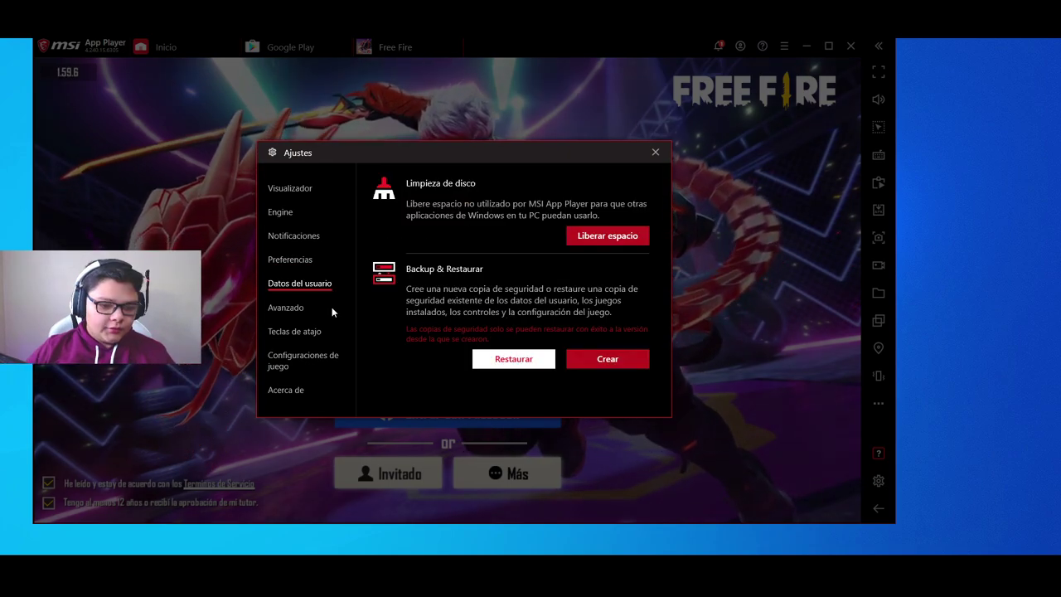
pyautogui.click(285, 307)
pyautogui.click(454, 290)
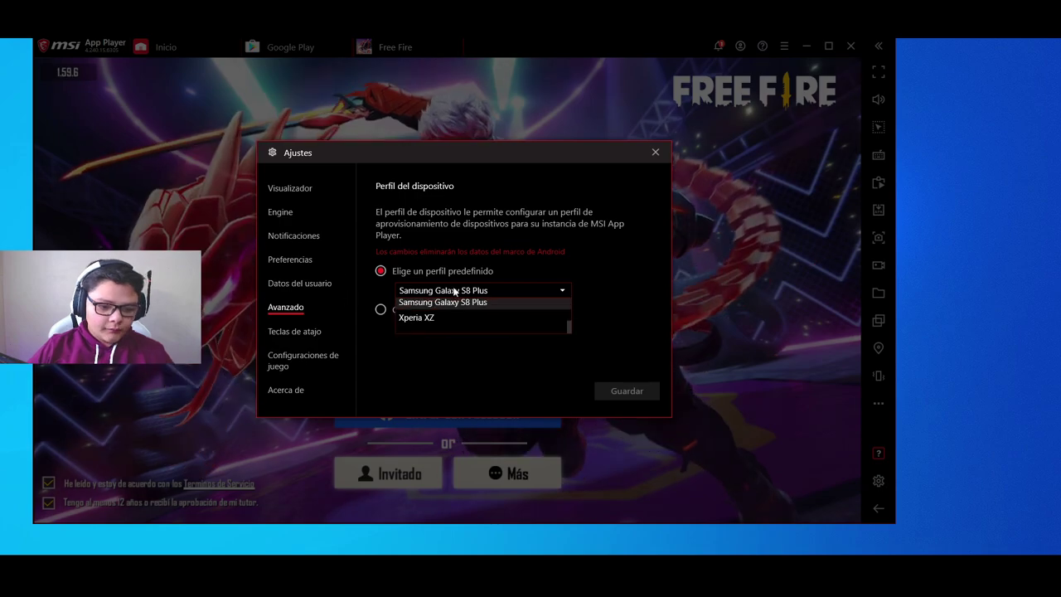
pyautogui.click(470, 372)
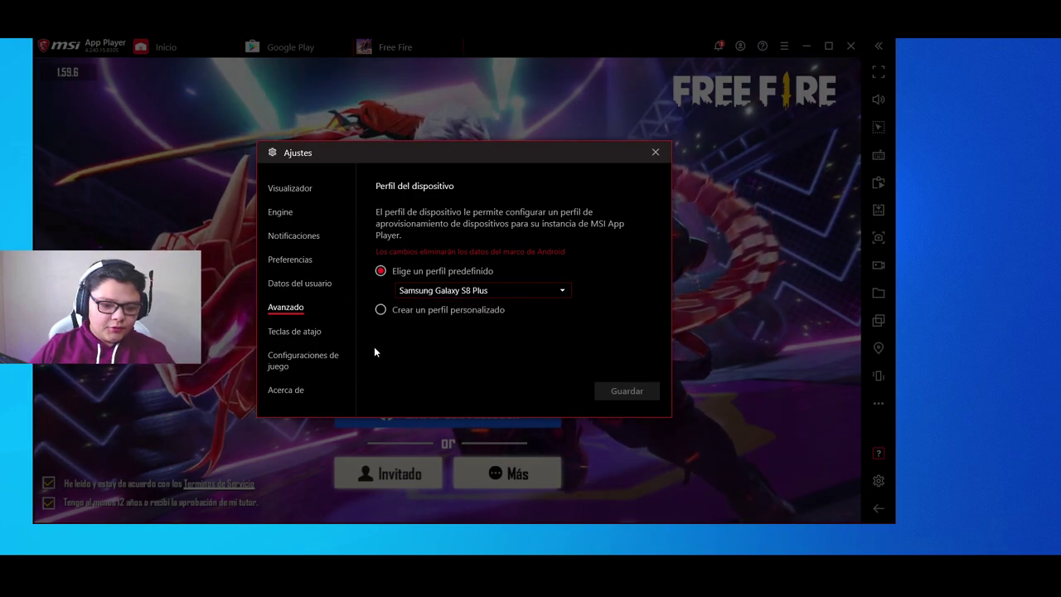
pyautogui.click(295, 331)
pyautogui.scroll(-3, 388, 314)
pyautogui.click(303, 360)
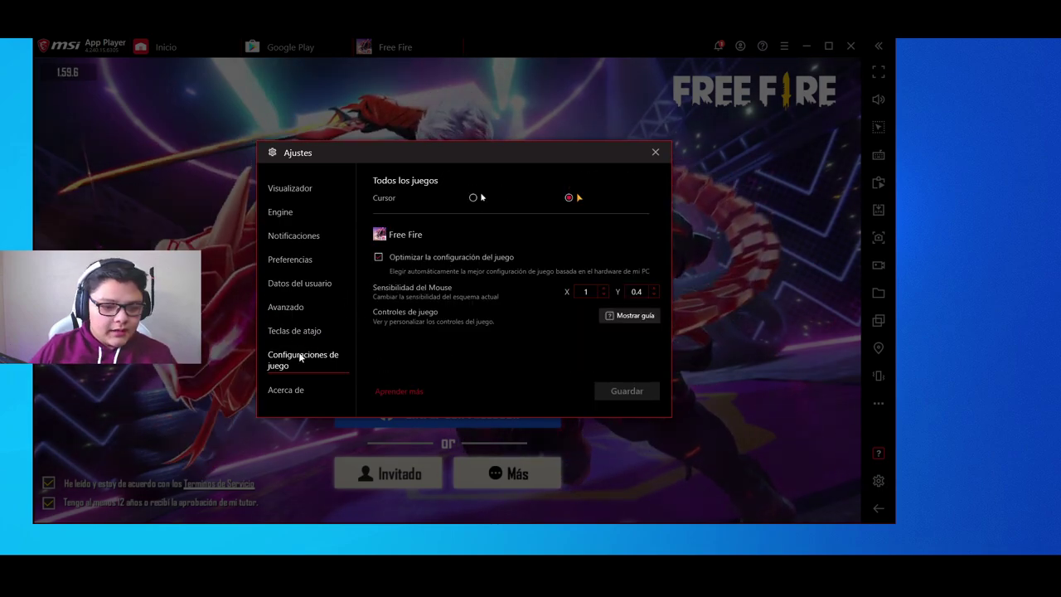
# - Close the emulator settings and sign in to Free Fire as a guest (Invitado)
pyautogui.click(653, 153)
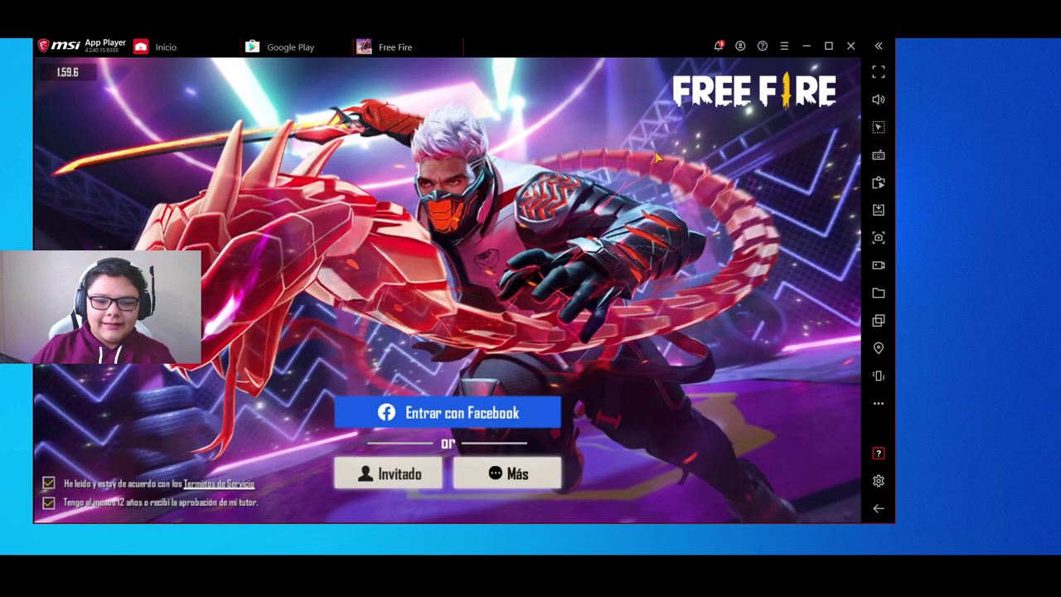
pyautogui.click(397, 473)
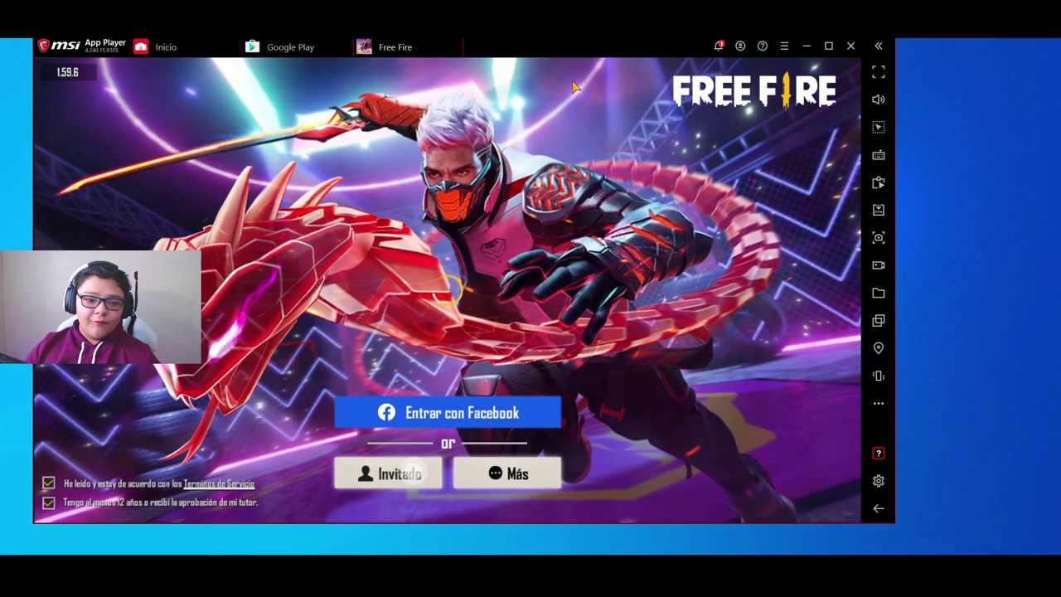
pyautogui.moveTo(639, 42); pyautogui.dragTo(645, 49)
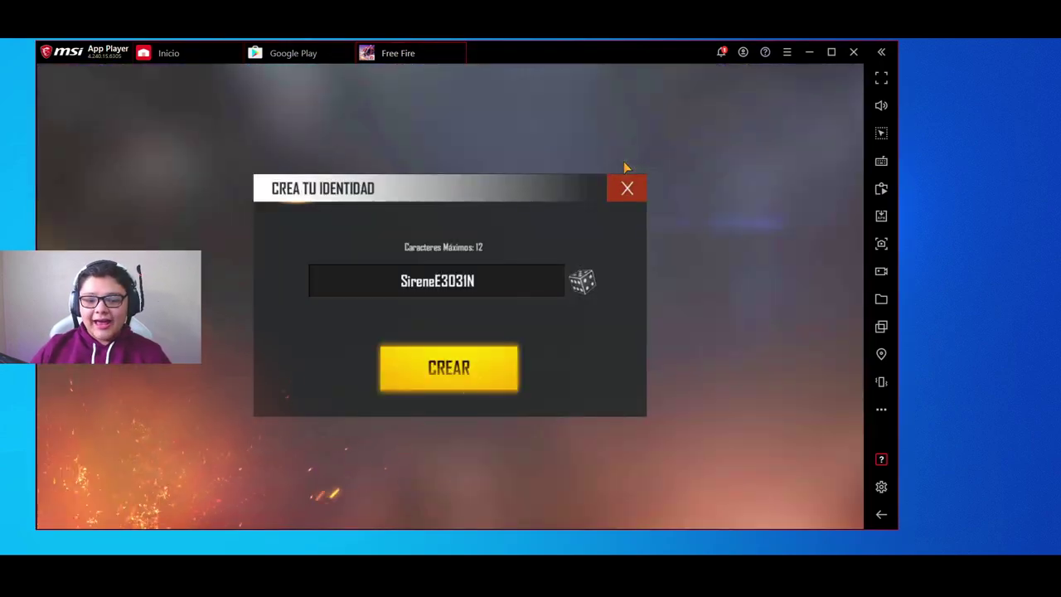
# - Try to create the player identity with the suggested nickname SireneE3033Q
pyautogui.click(465, 379)
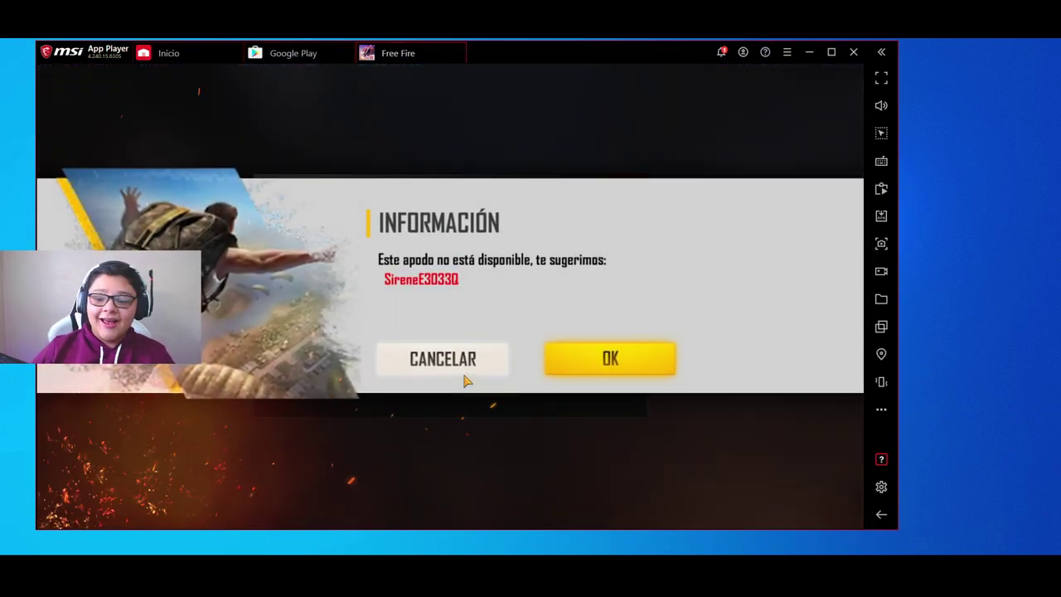
pyautogui.click(613, 358)
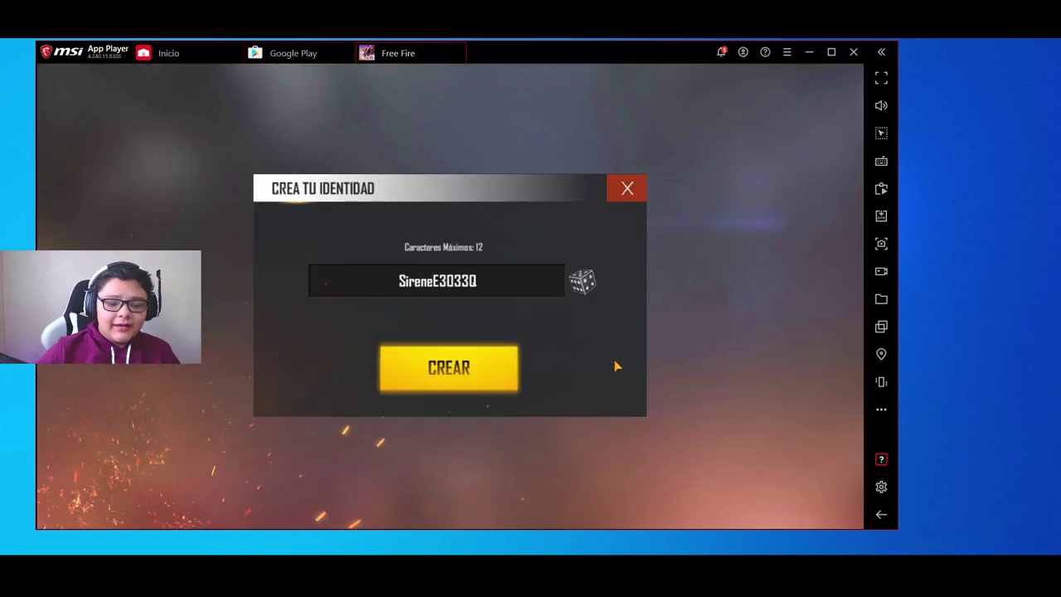
pyautogui.click(483, 376)
pyautogui.click(622, 369)
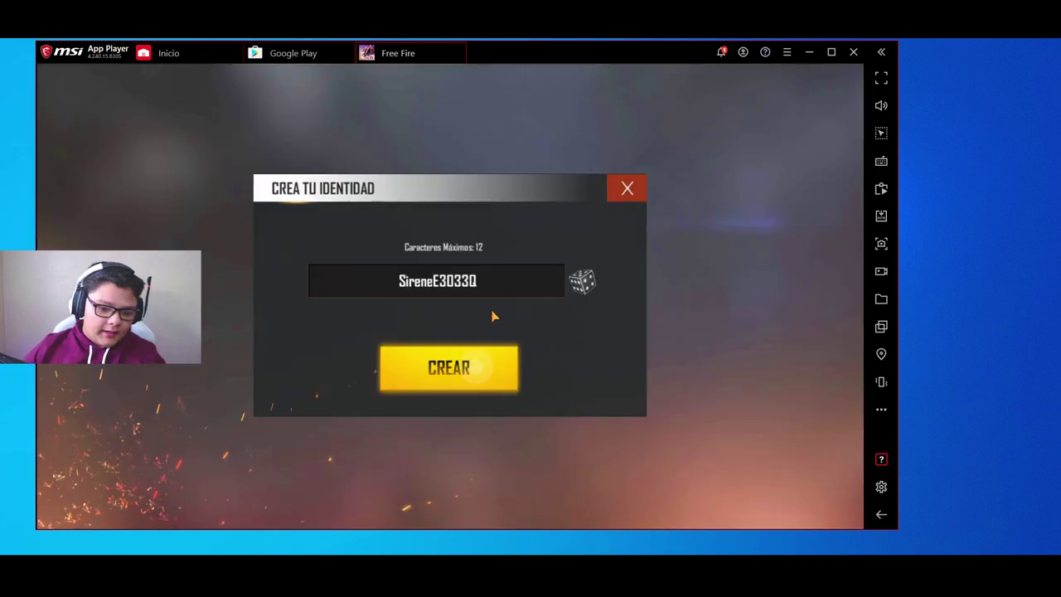
# - Change the nickname to gsfdgdffdghg and create the player identity
pyautogui.click(483, 286)
pyautogui.write('gsfdgdffdghg')
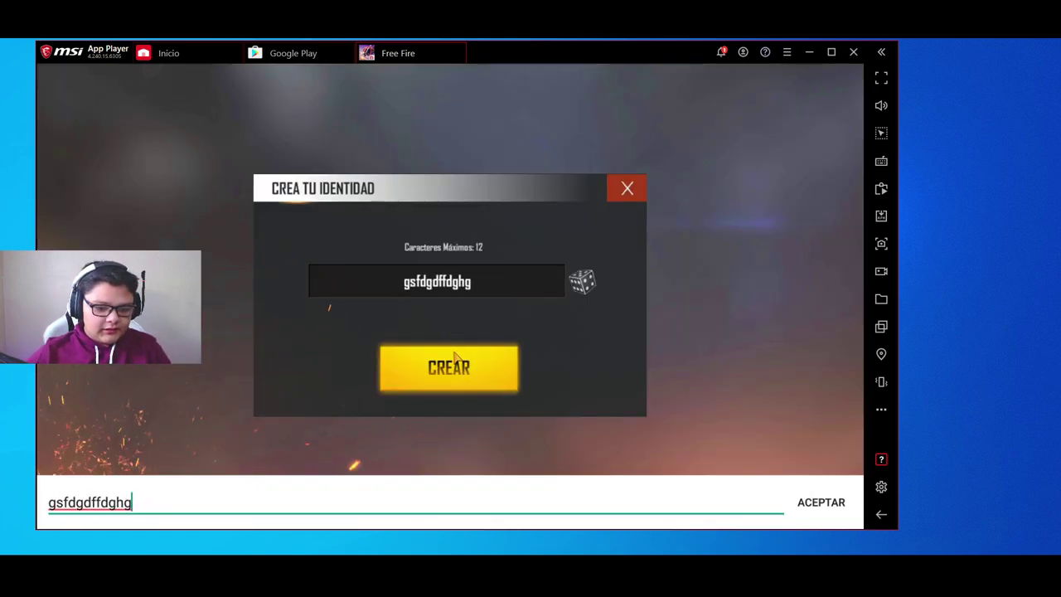
pyautogui.click(452, 372)
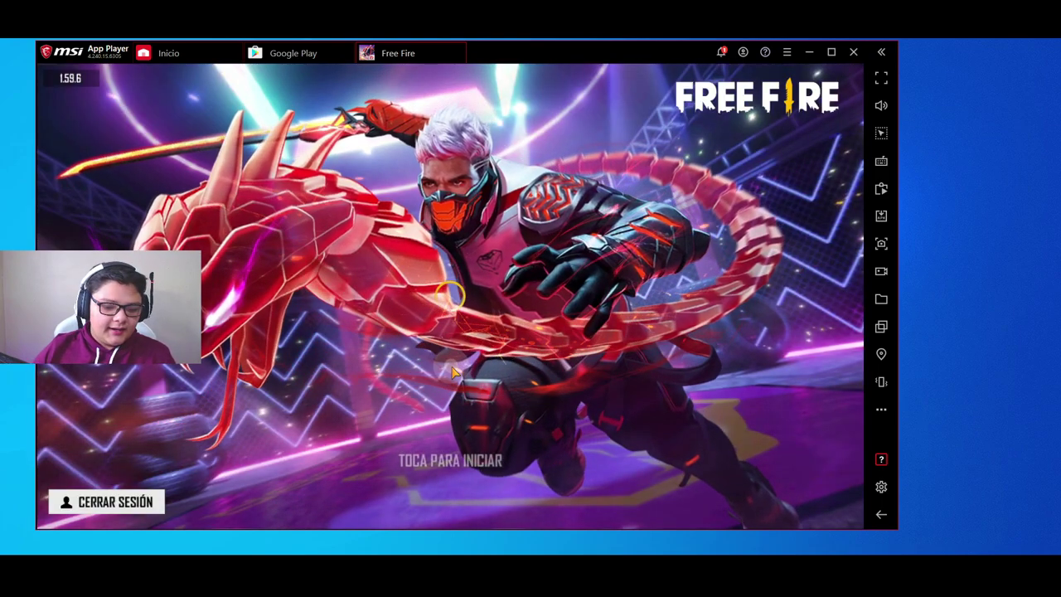
# - Enter the game with the Principiante experience level and start a Modo Clásico match on Bermuda
pyautogui.click(453, 373)
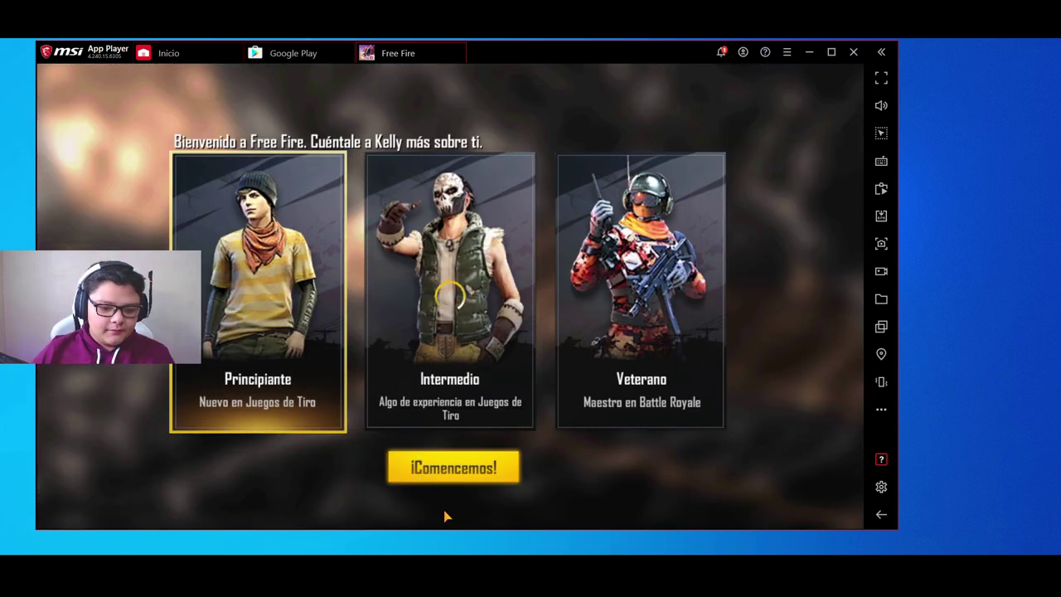
pyautogui.click(455, 465)
pyautogui.click(832, 97)
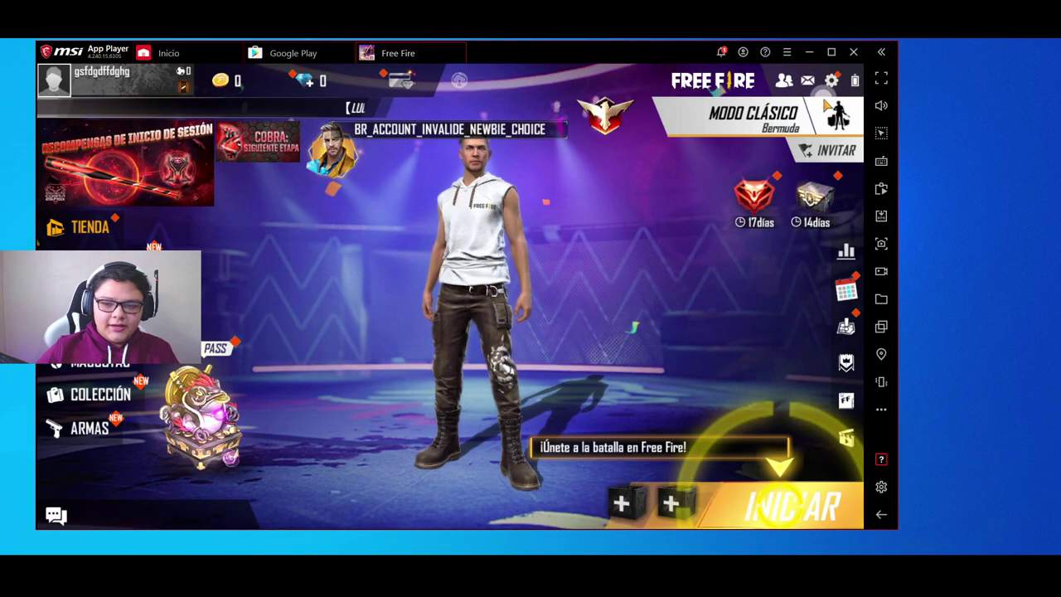
pyautogui.click(831, 82)
pyautogui.click(830, 80)
pyautogui.click(791, 505)
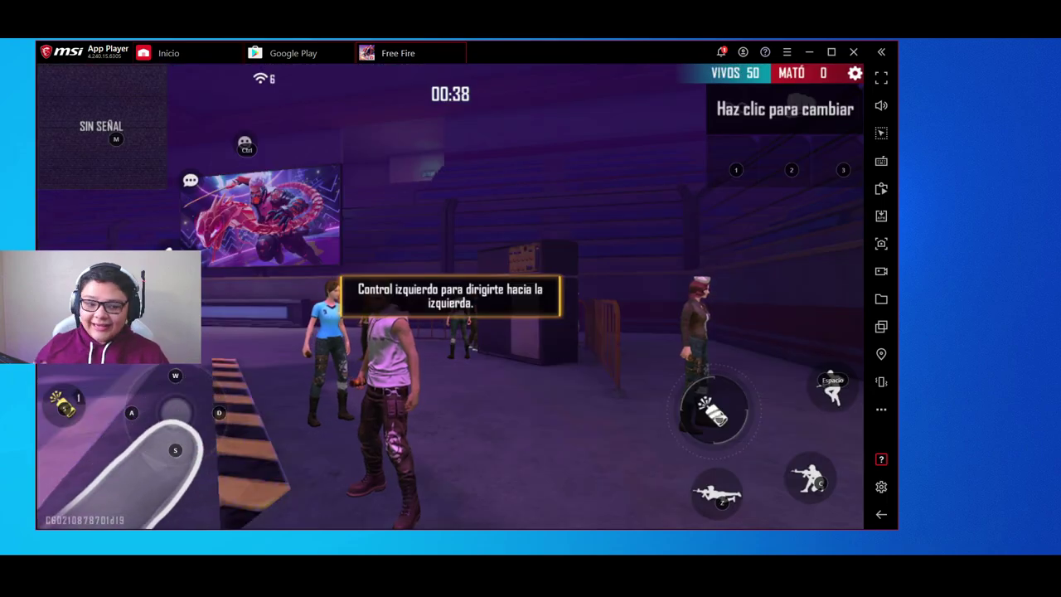
# - Run the character around the pre-match waiting area in different directions to test movement
pyautogui.press('a')
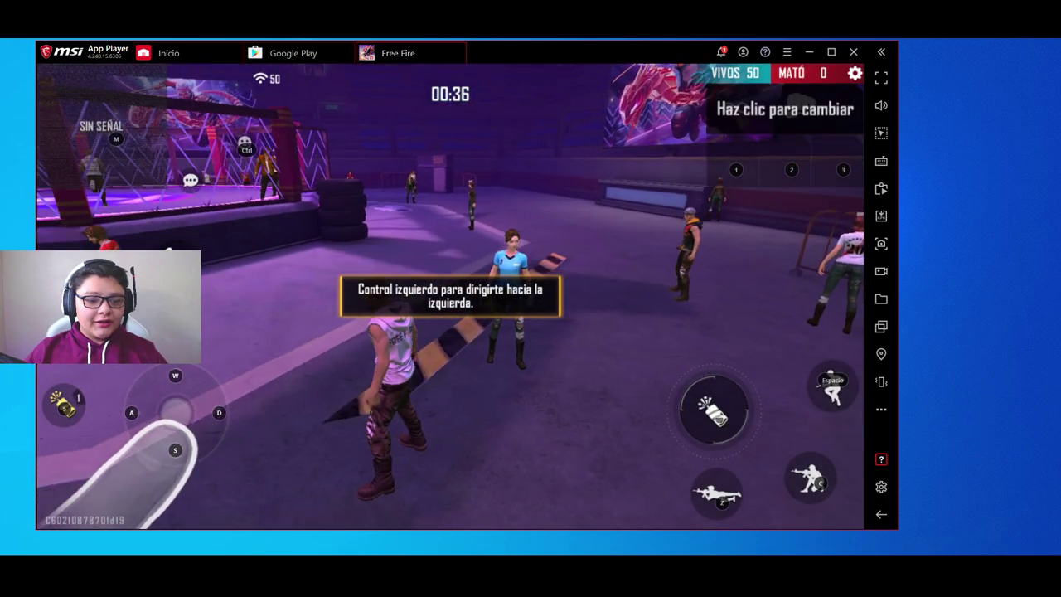
pyautogui.press('w')
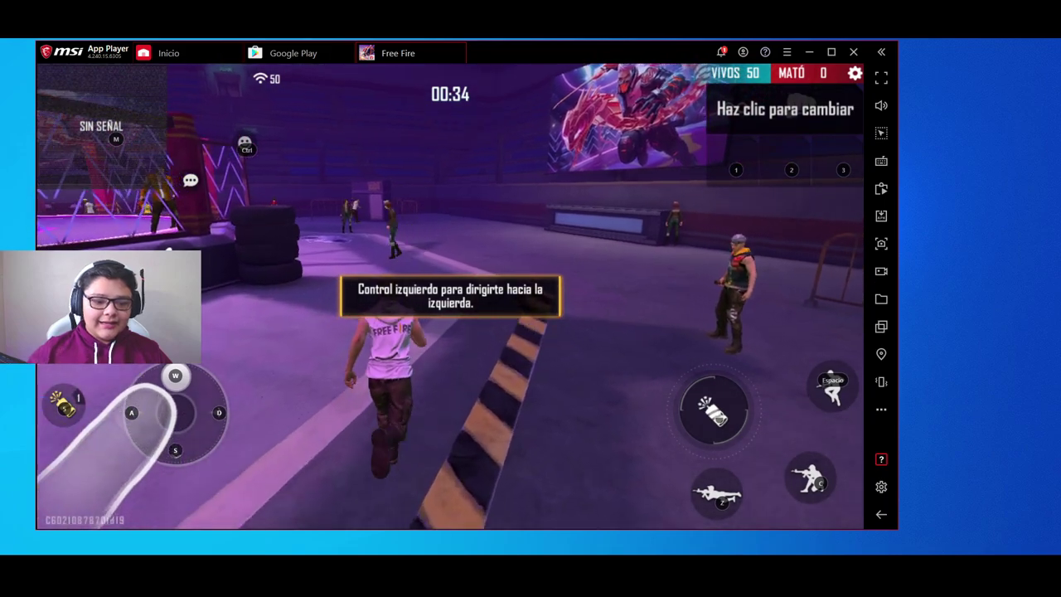
pyautogui.press('a')
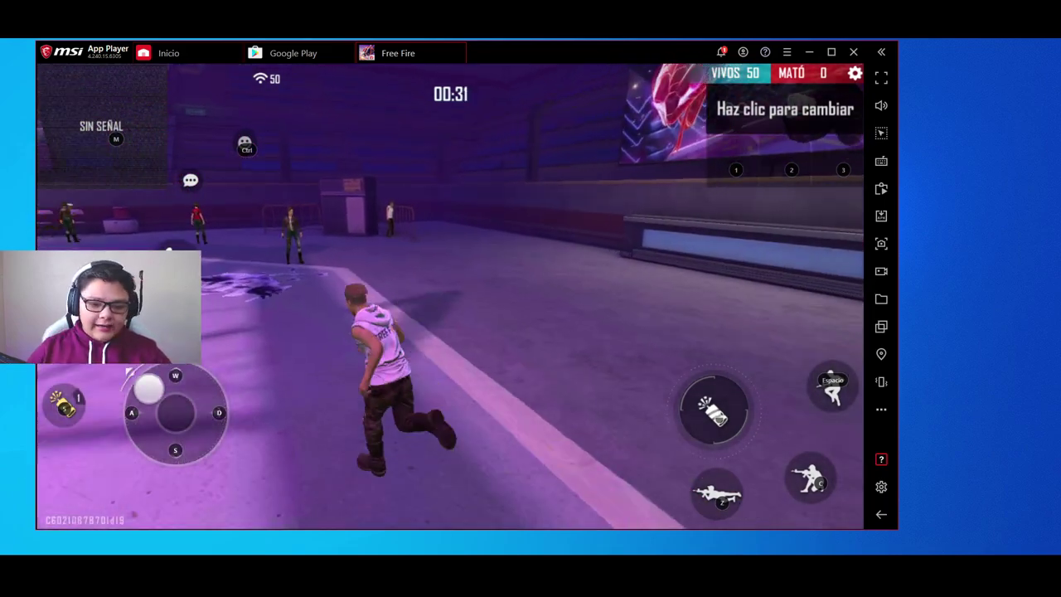
pyautogui.press('d')
pyautogui.press('w')
pyautogui.press('a')
pyautogui.press('d')
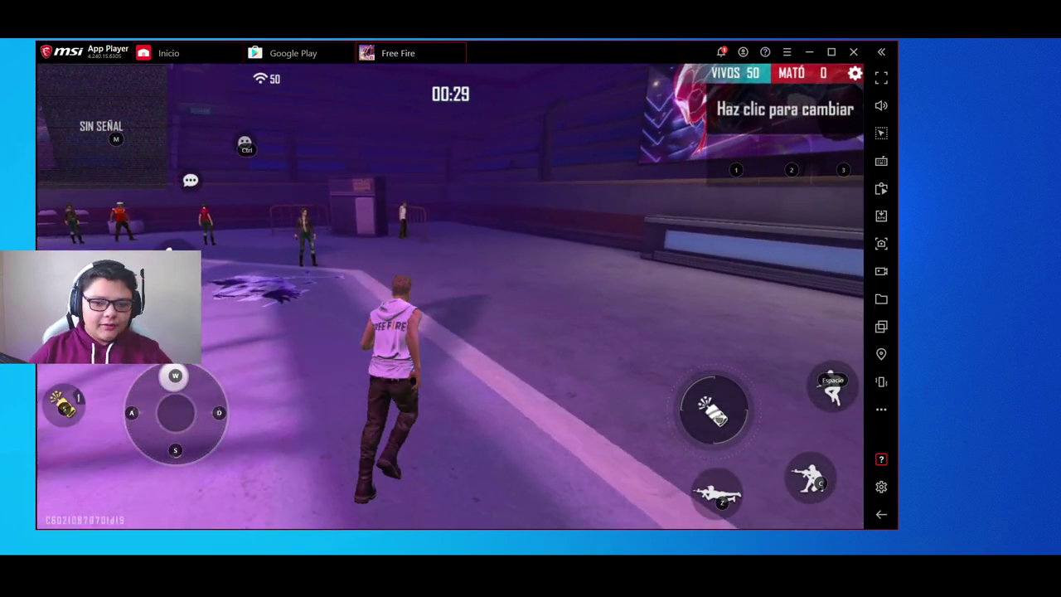
pyautogui.press('w')
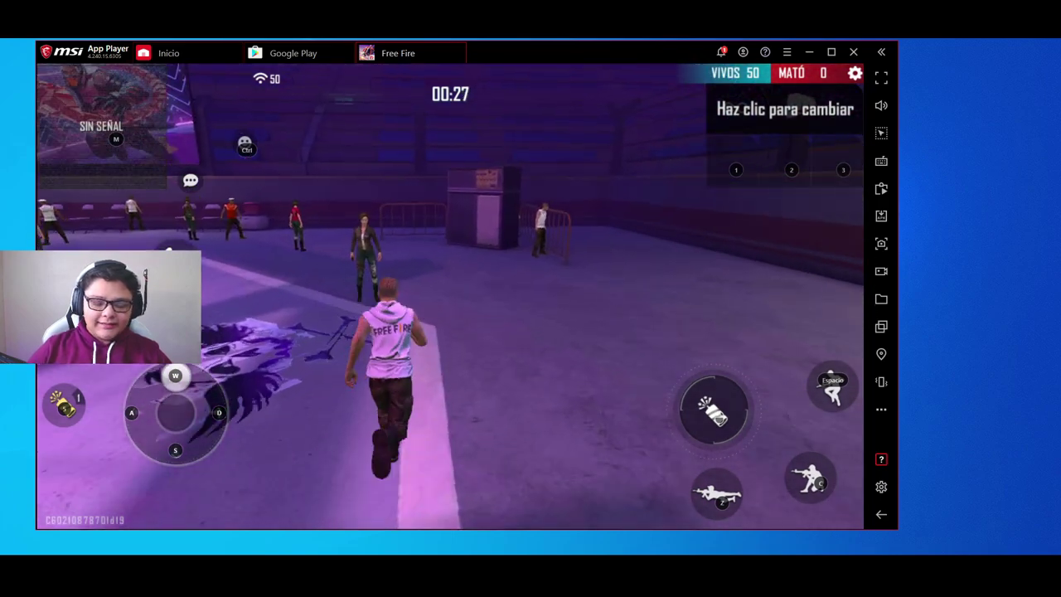
pyautogui.press('d')
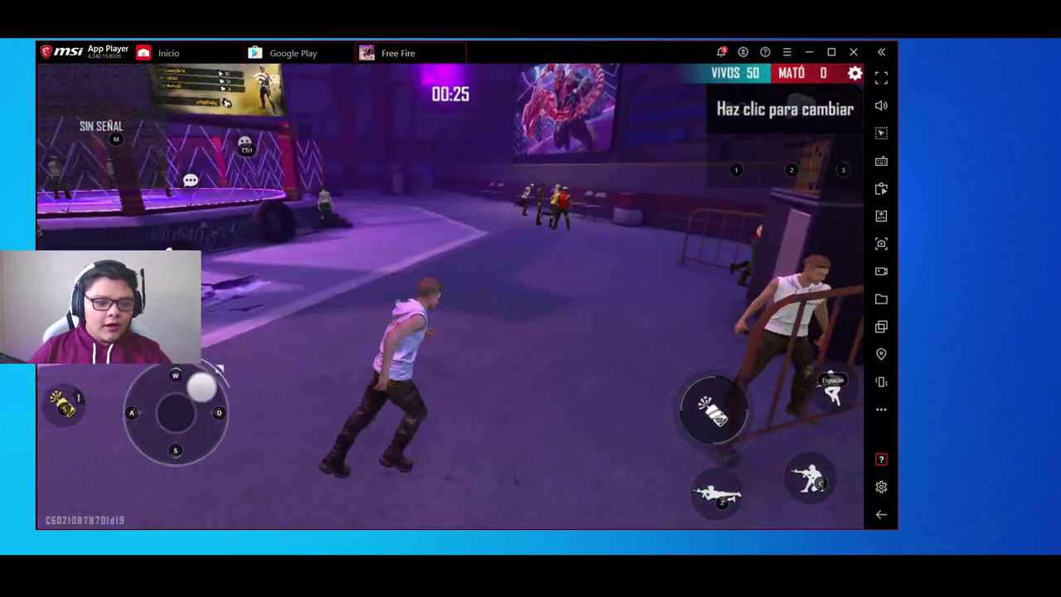
pyautogui.press('a')
pyautogui.press('s')
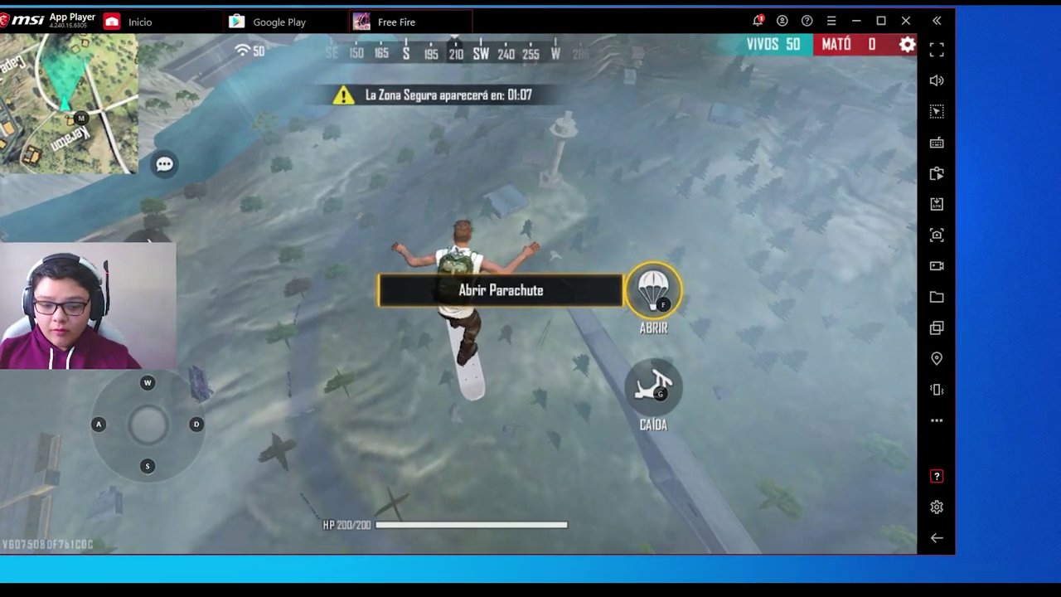
# - Try to open the character's parachute during the drop over the map
pyautogui.press('f')
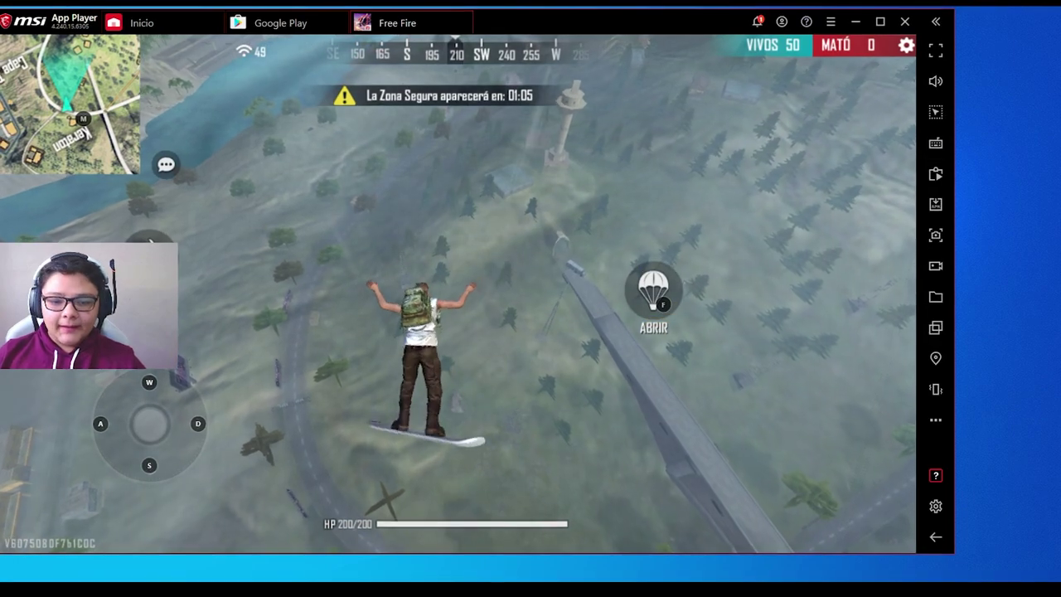